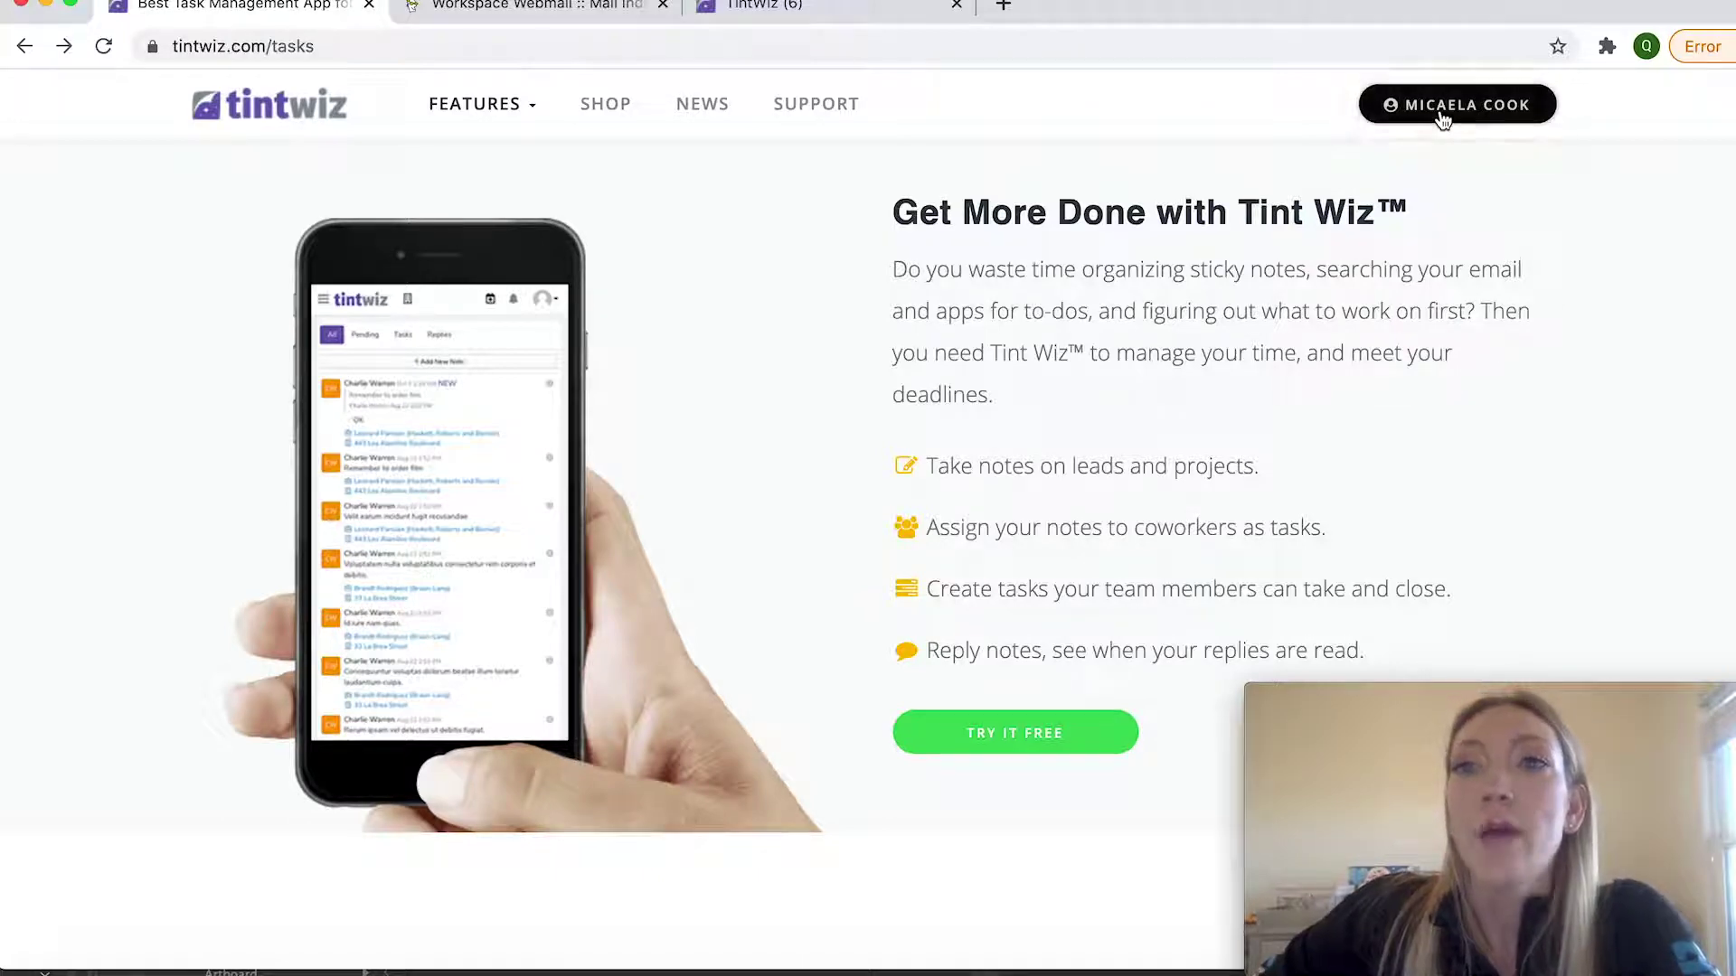
Step: From the dashboard's Notes page, start a new note reading 'Order frost film ordered by noon'
left_click(1484, 170)
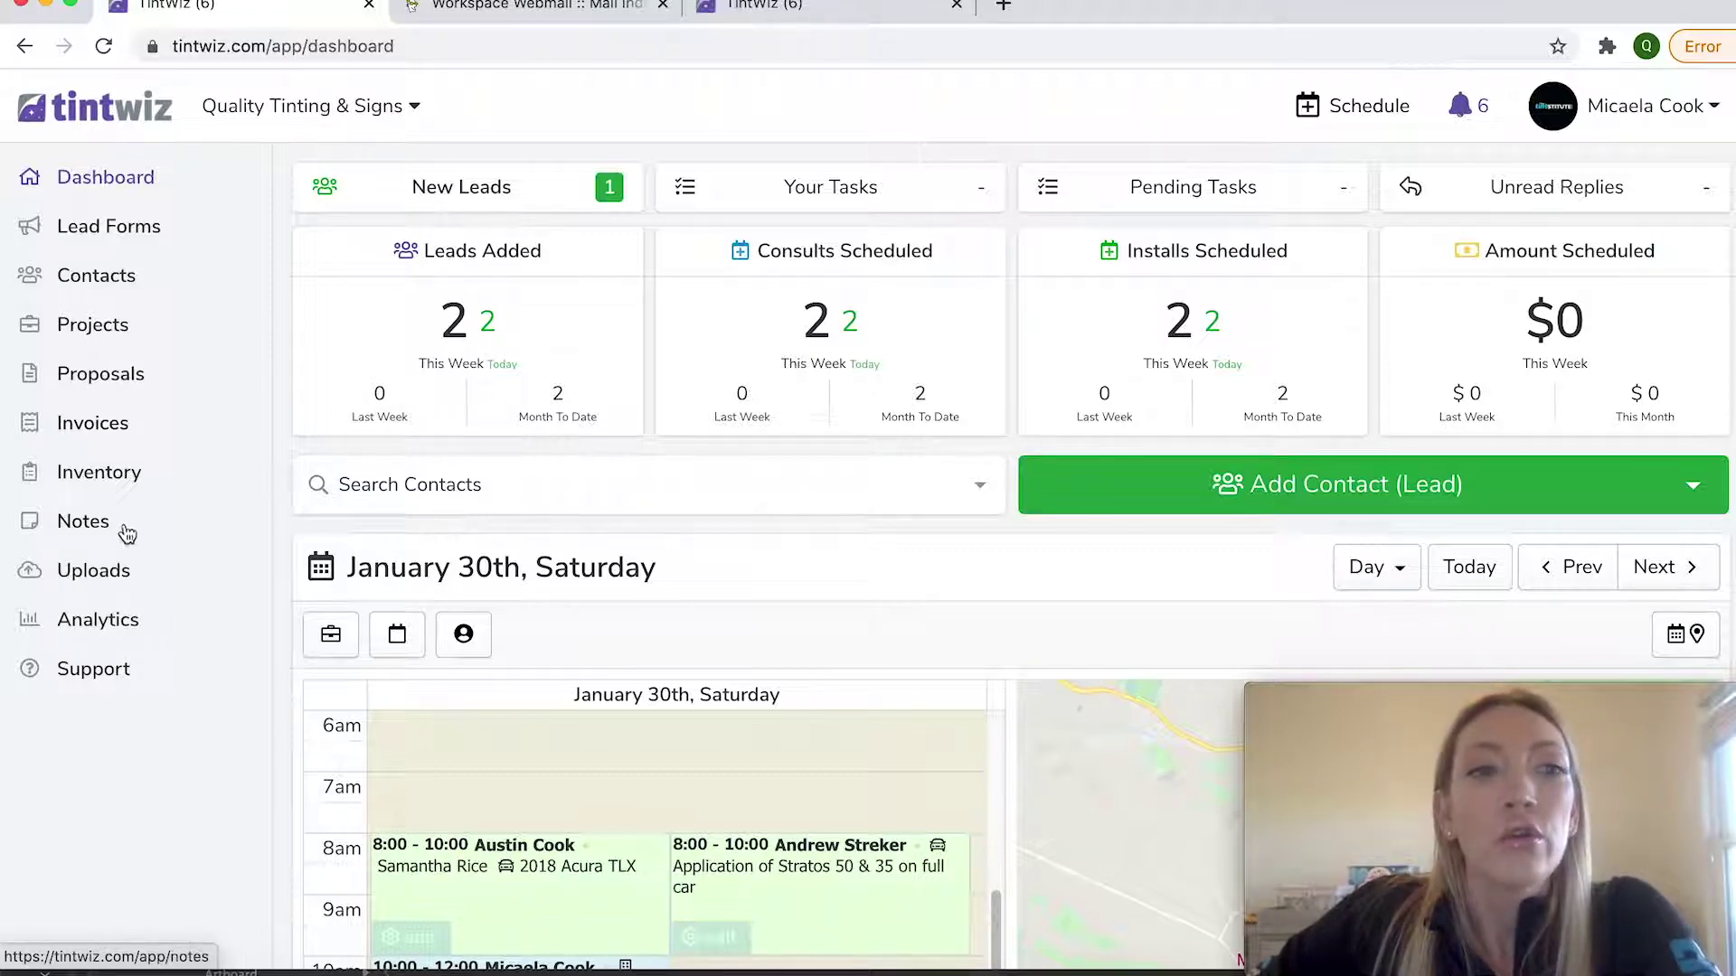
left_click(84, 529)
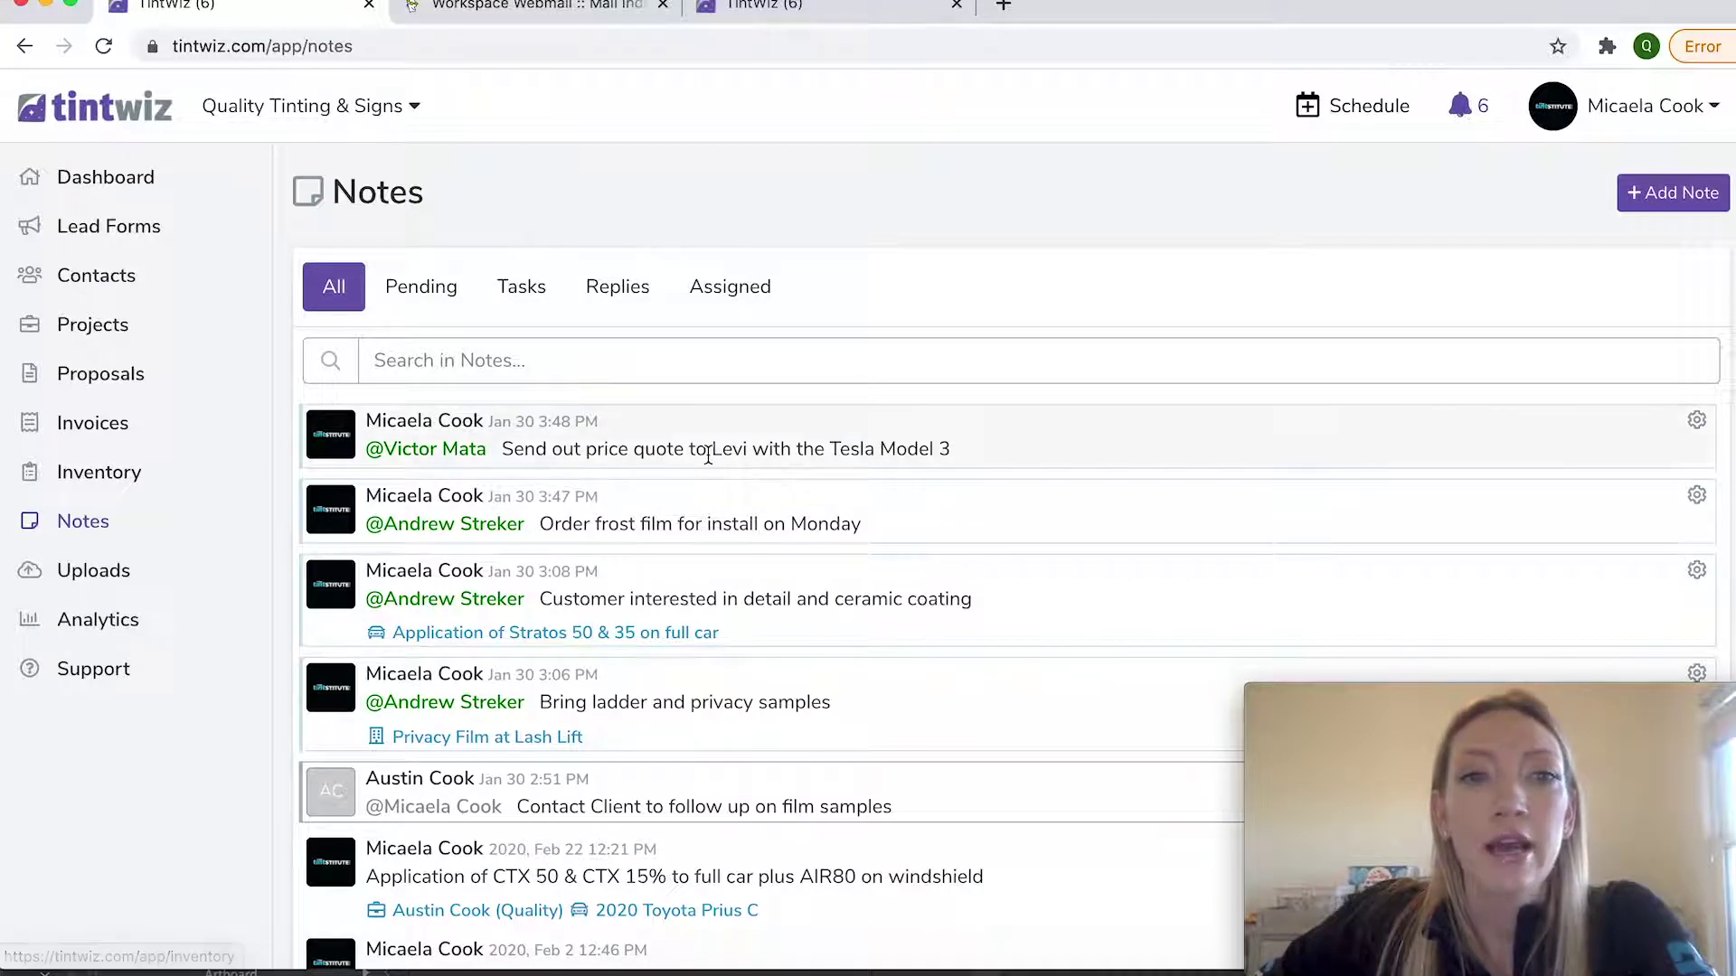
left_click(1693, 203)
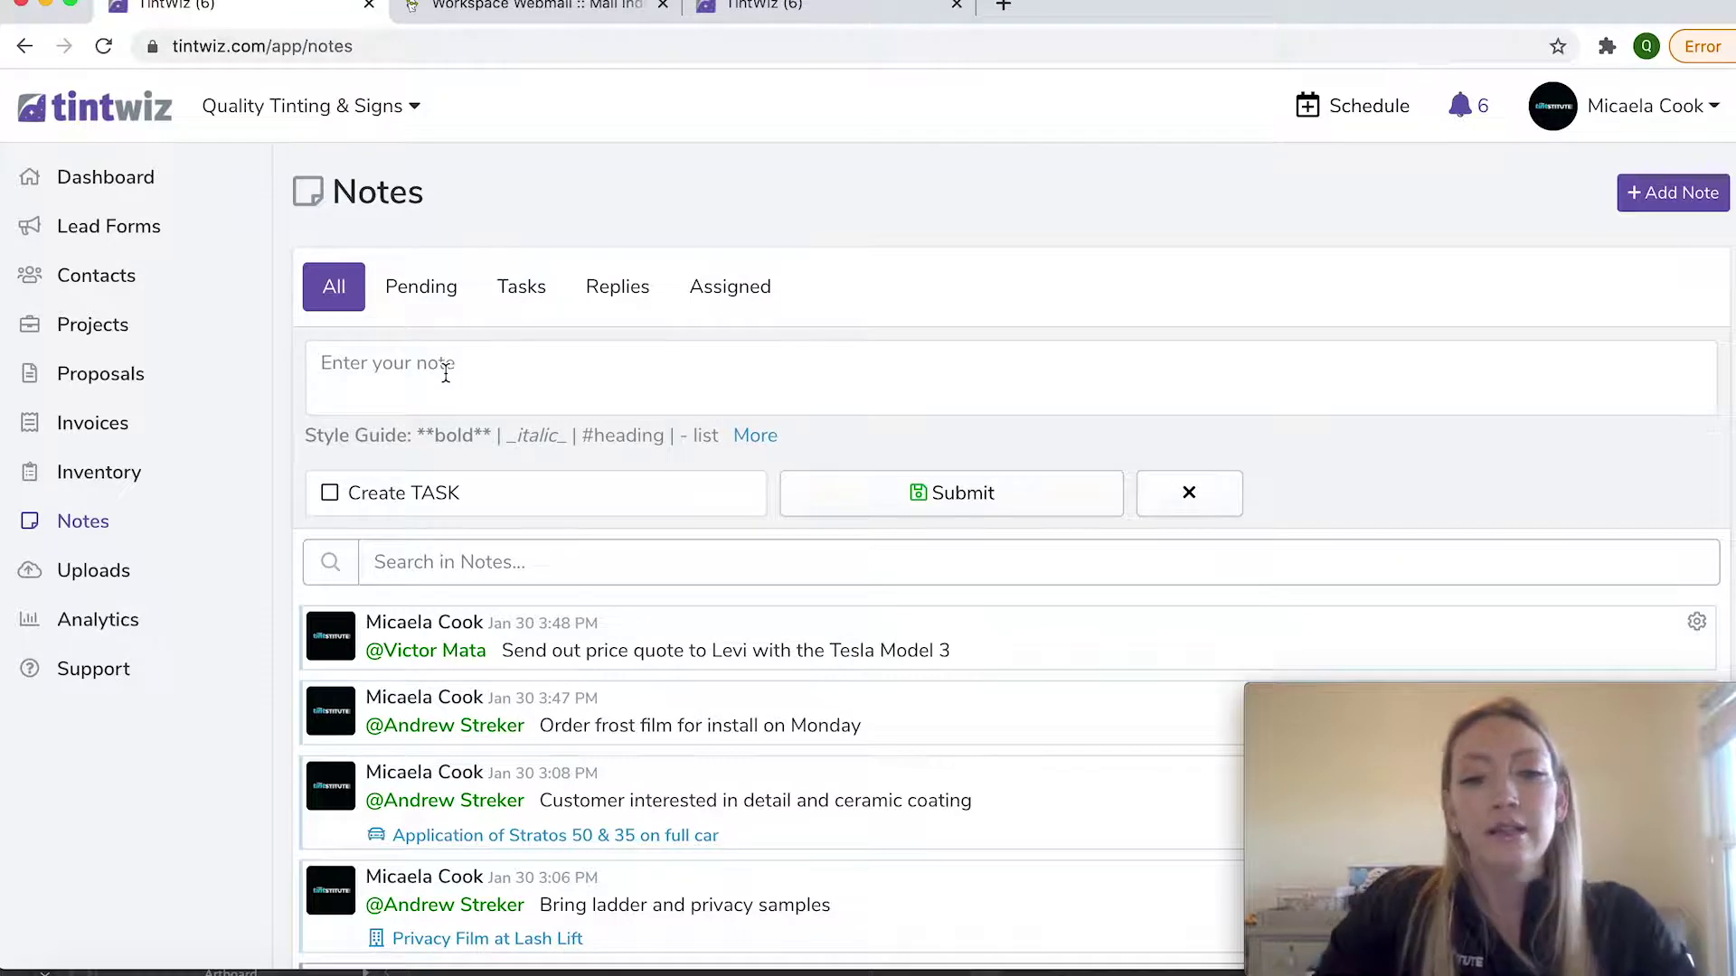
type("Or")
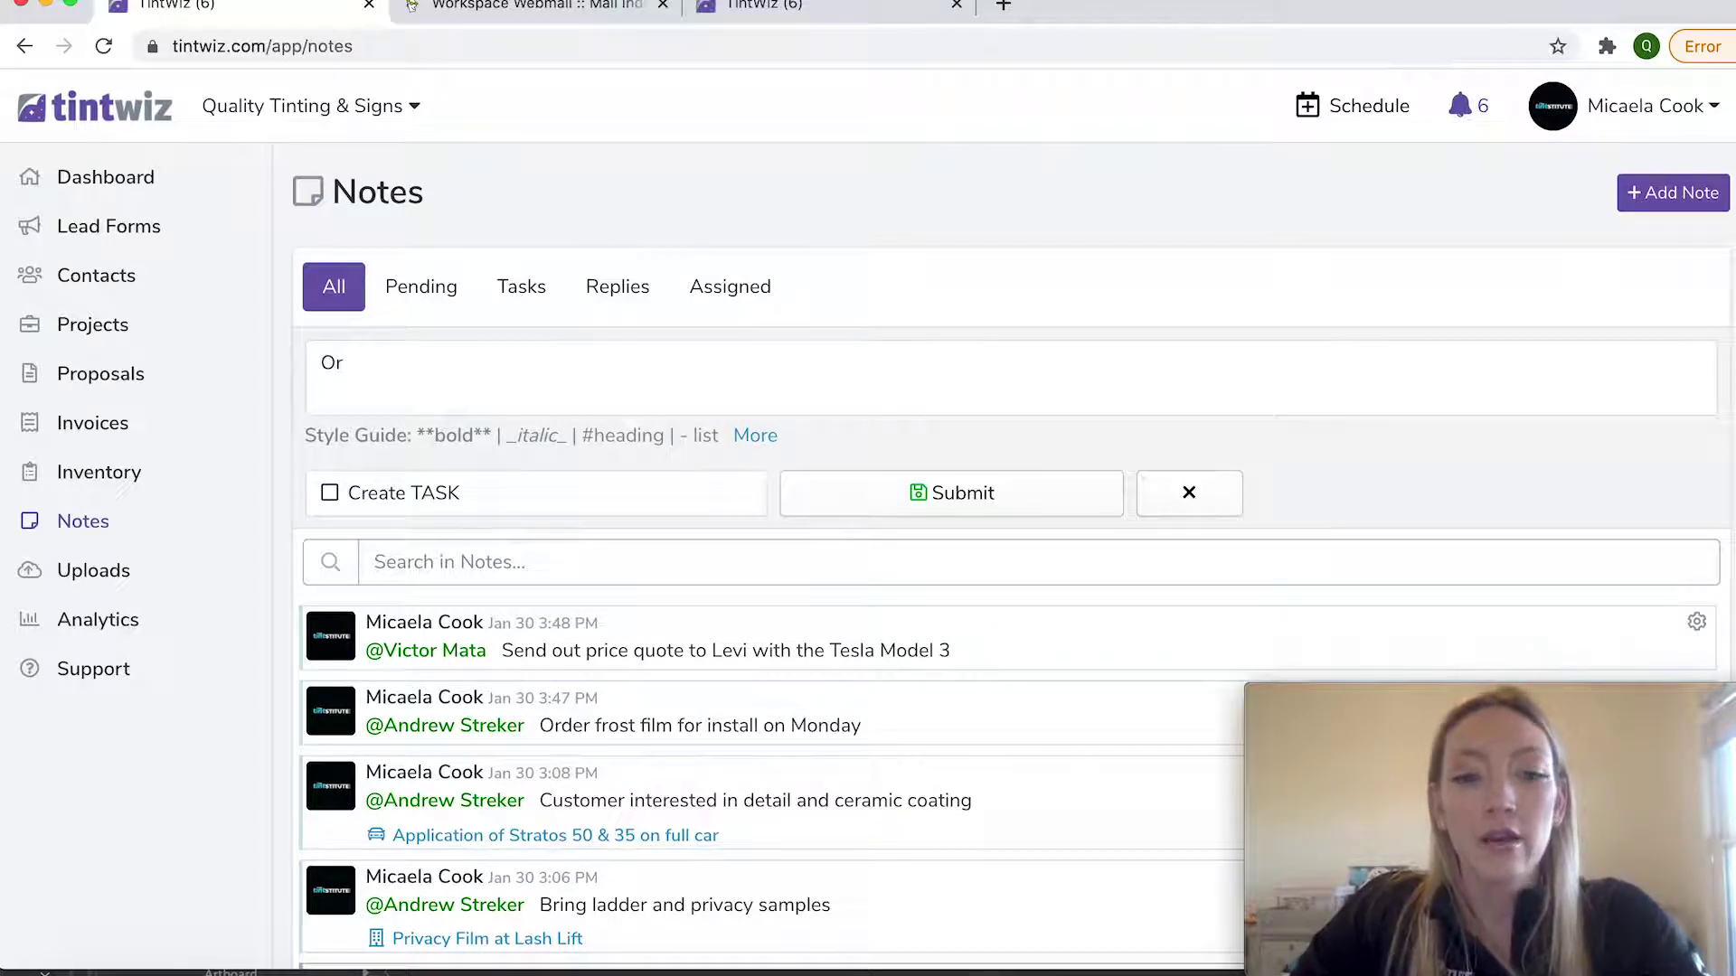
type("der frost ")
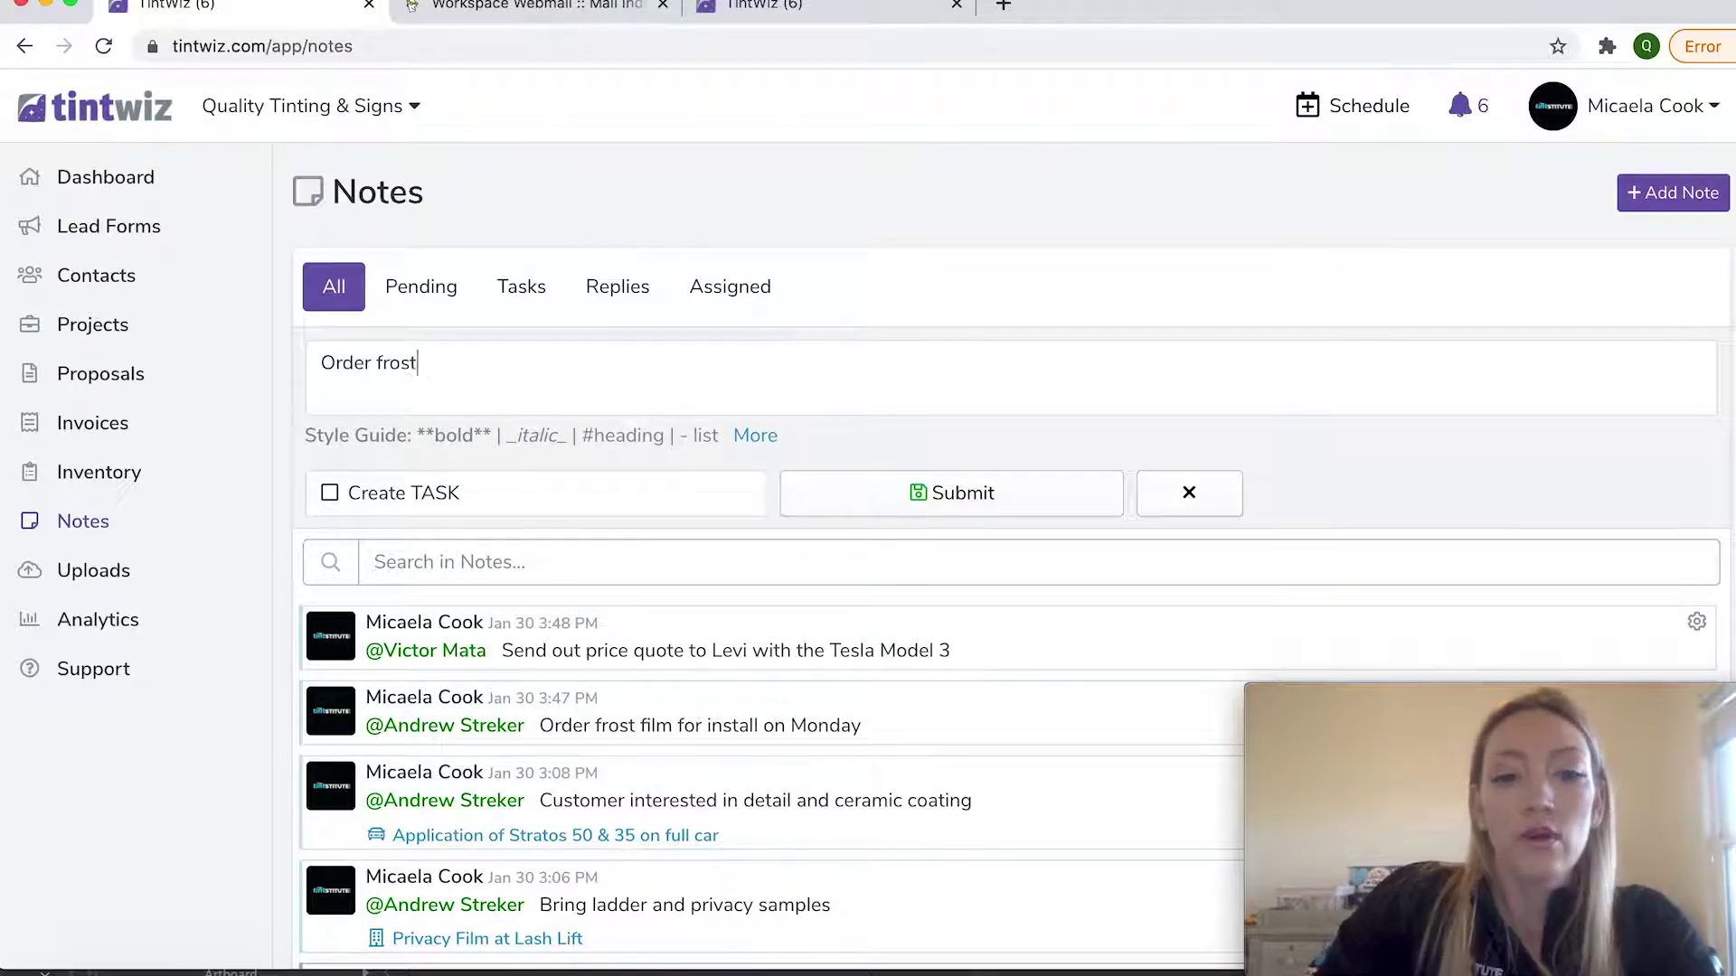
type("film ordered by")
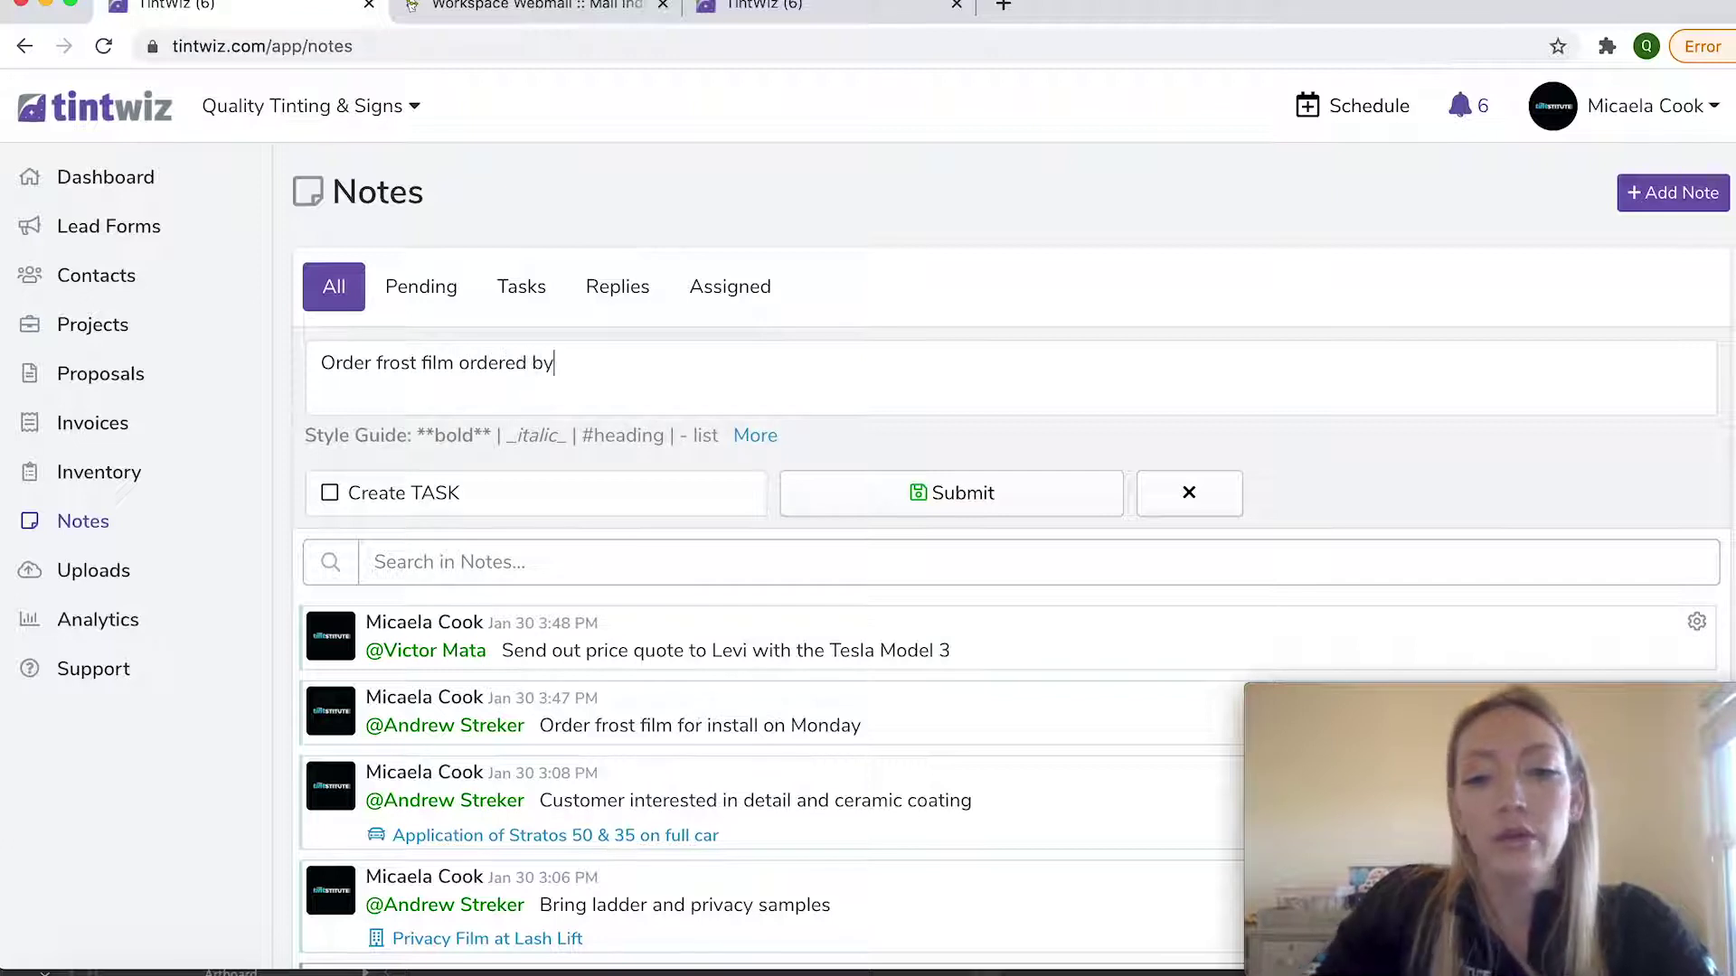
type(" noon")
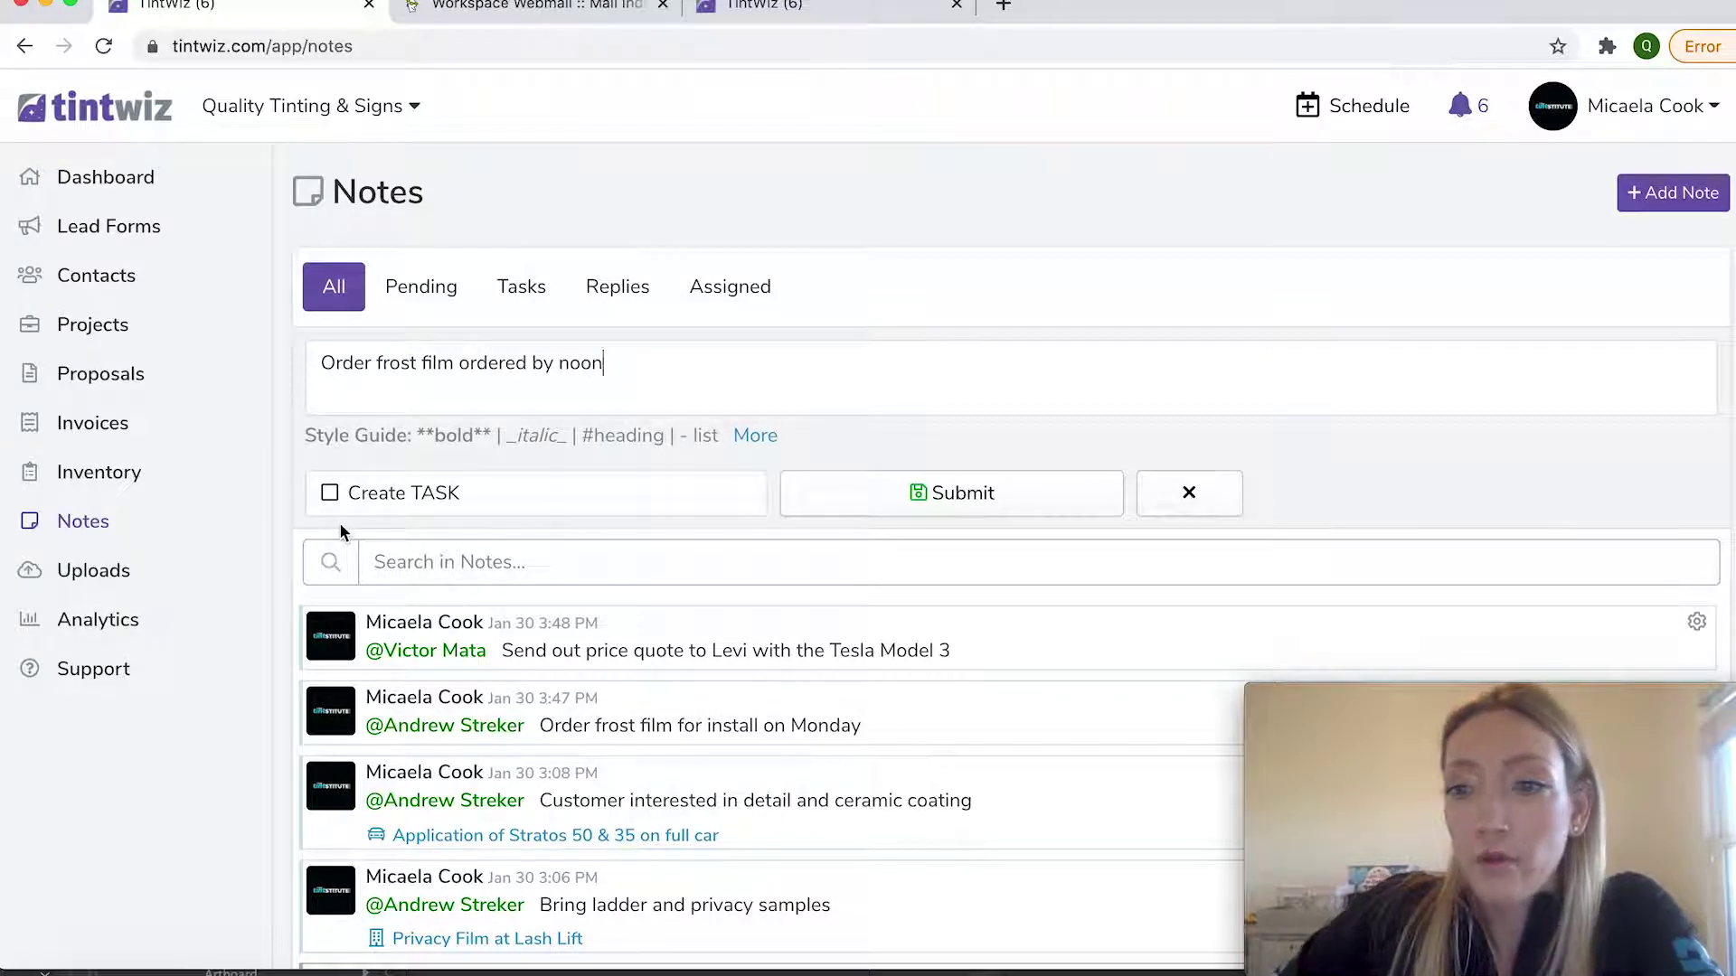
Step: Make the note a task assigned to the first team member and submit it
left_click(331, 496)
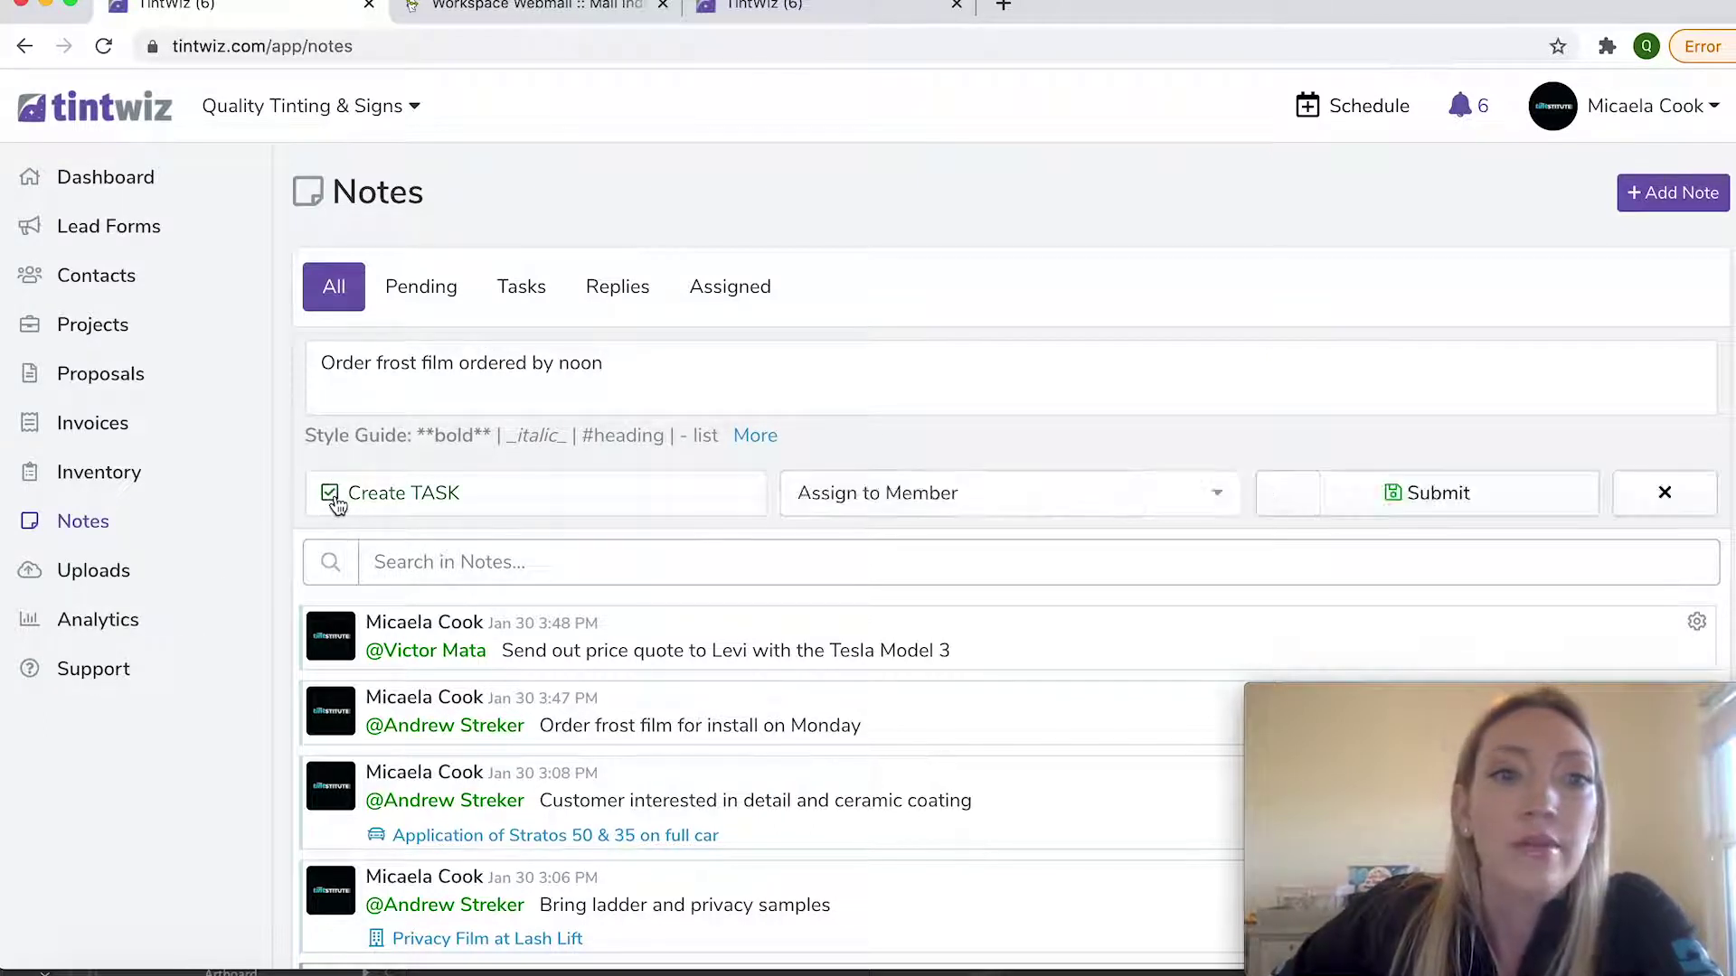
left_click(1076, 496)
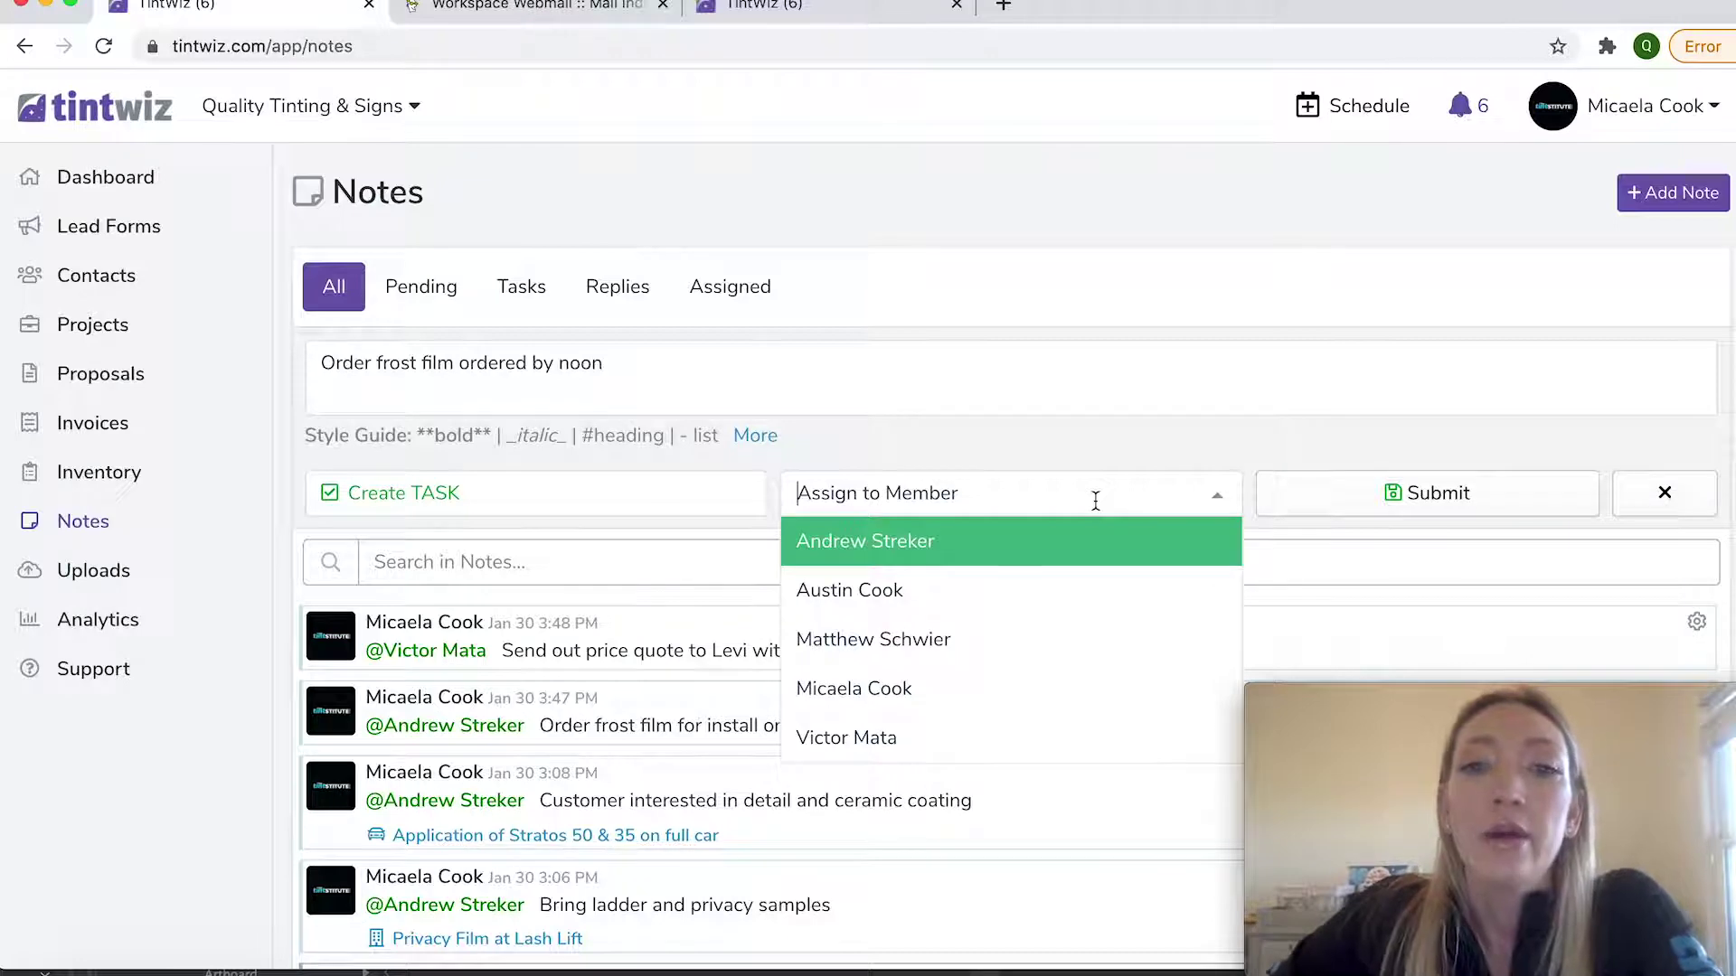
left_click(914, 542)
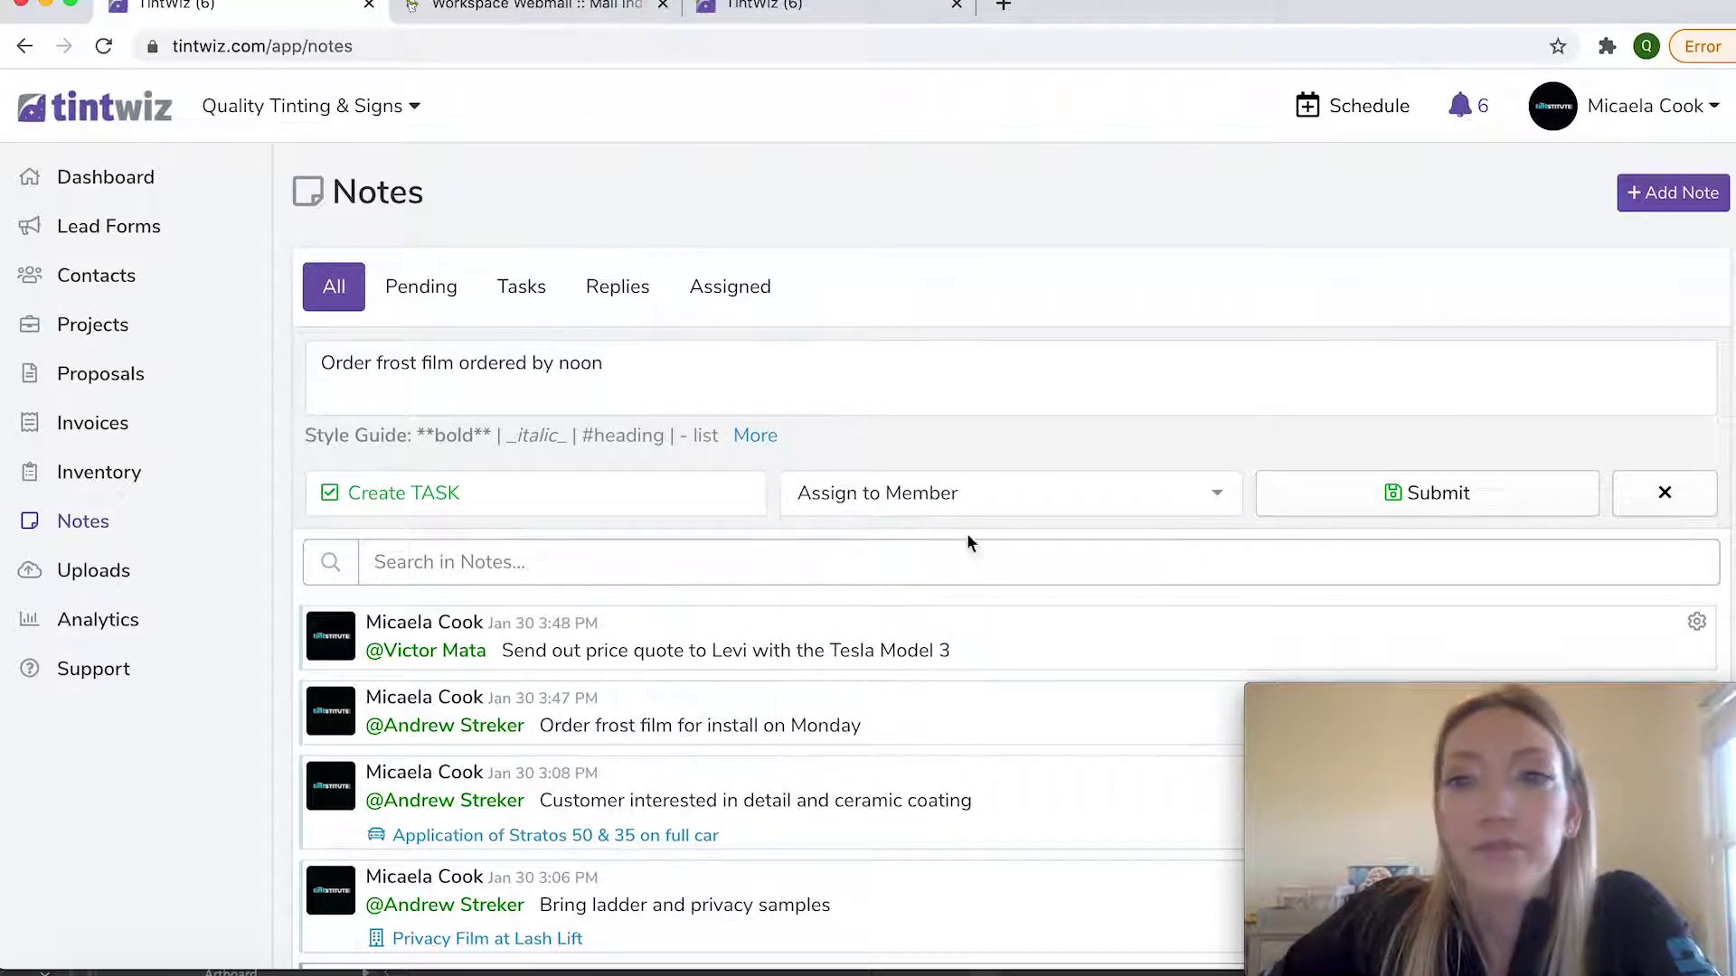
left_click(1498, 495)
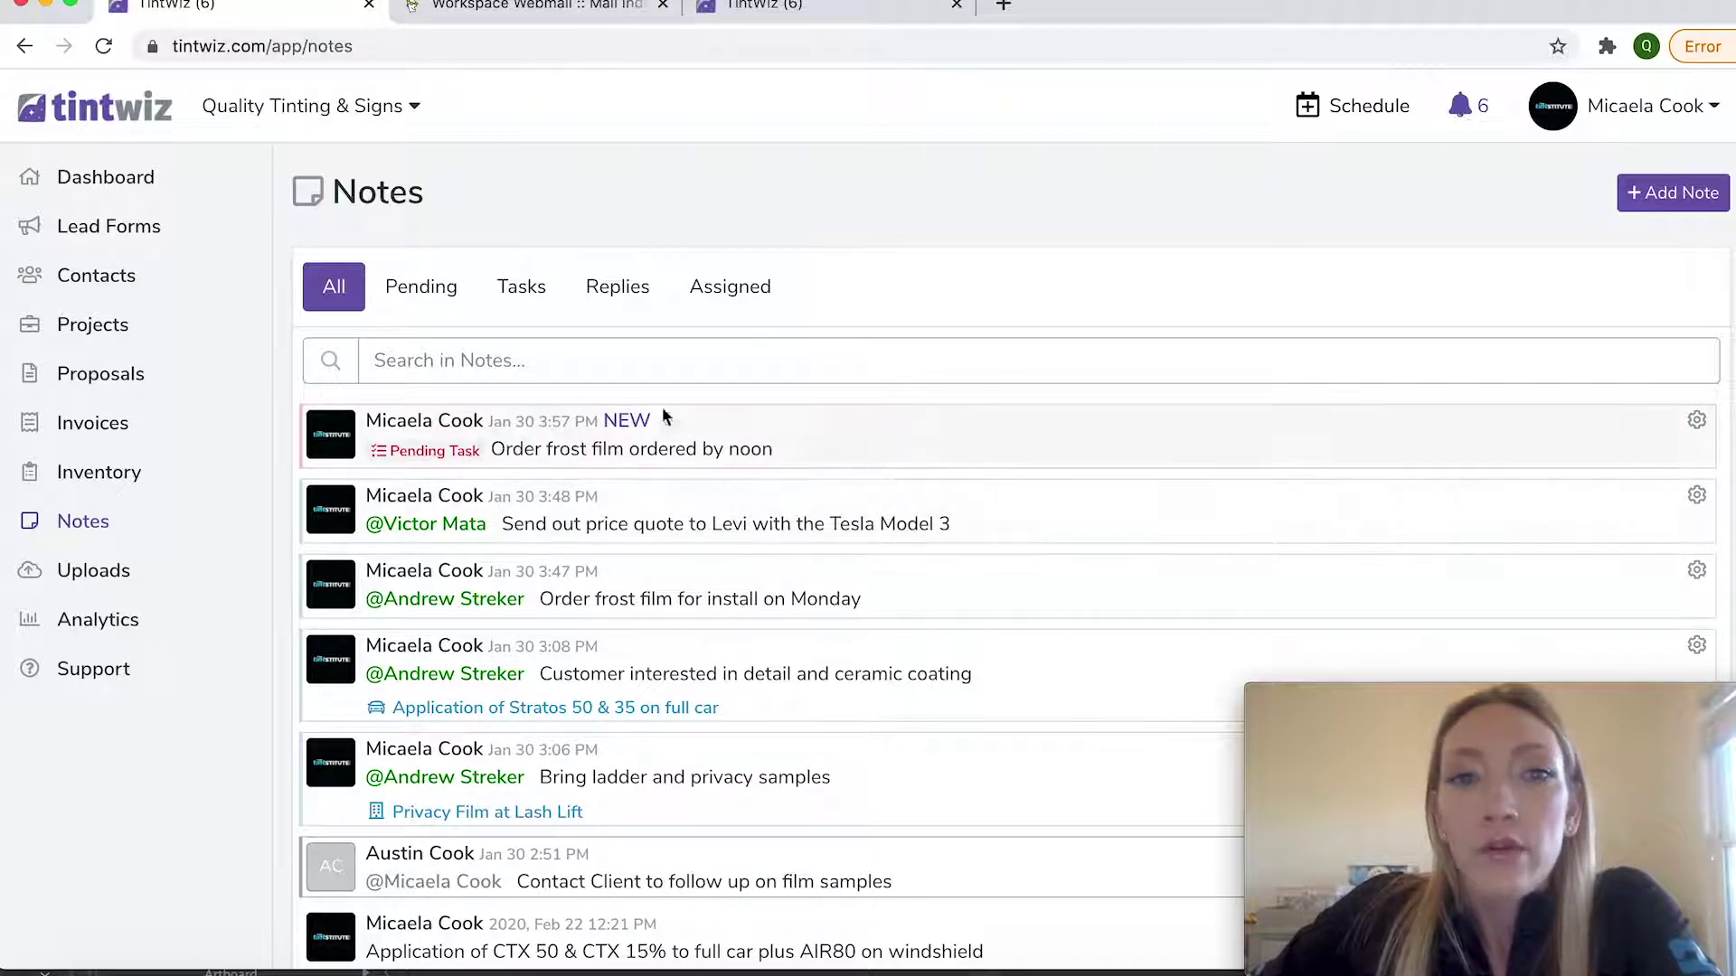
Step: Open the Pismo Beach heat and glare estimate project from Projects
left_click(91, 331)
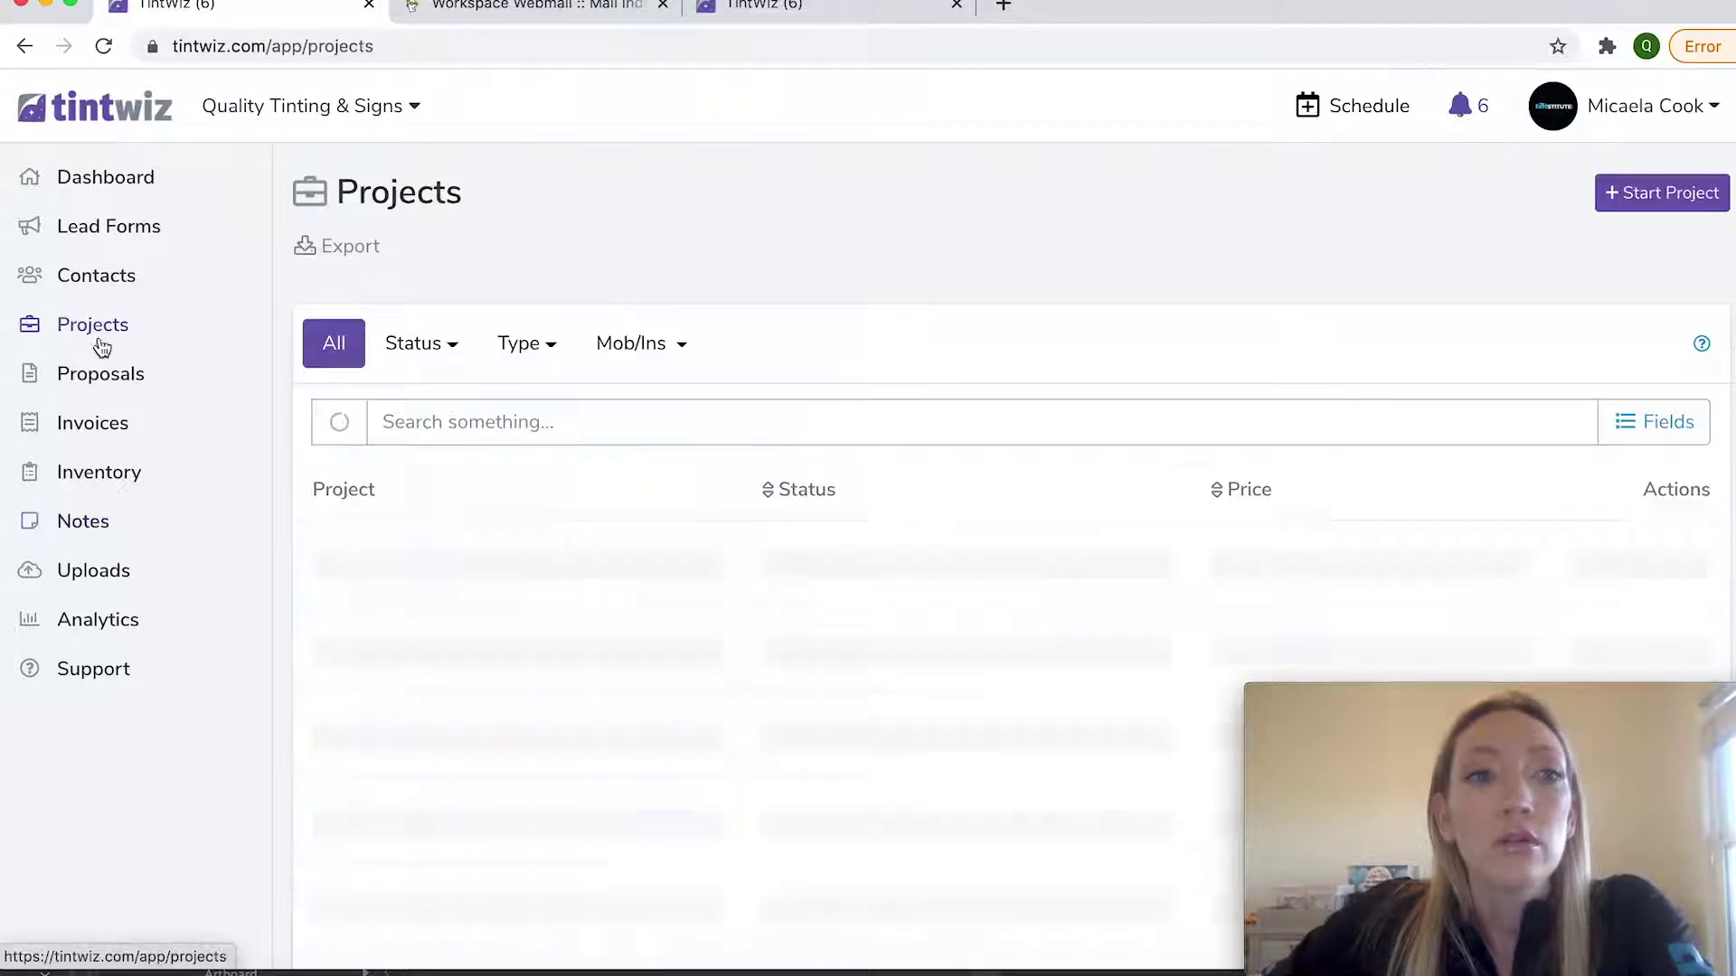
scroll(719, 708, "down", 1)
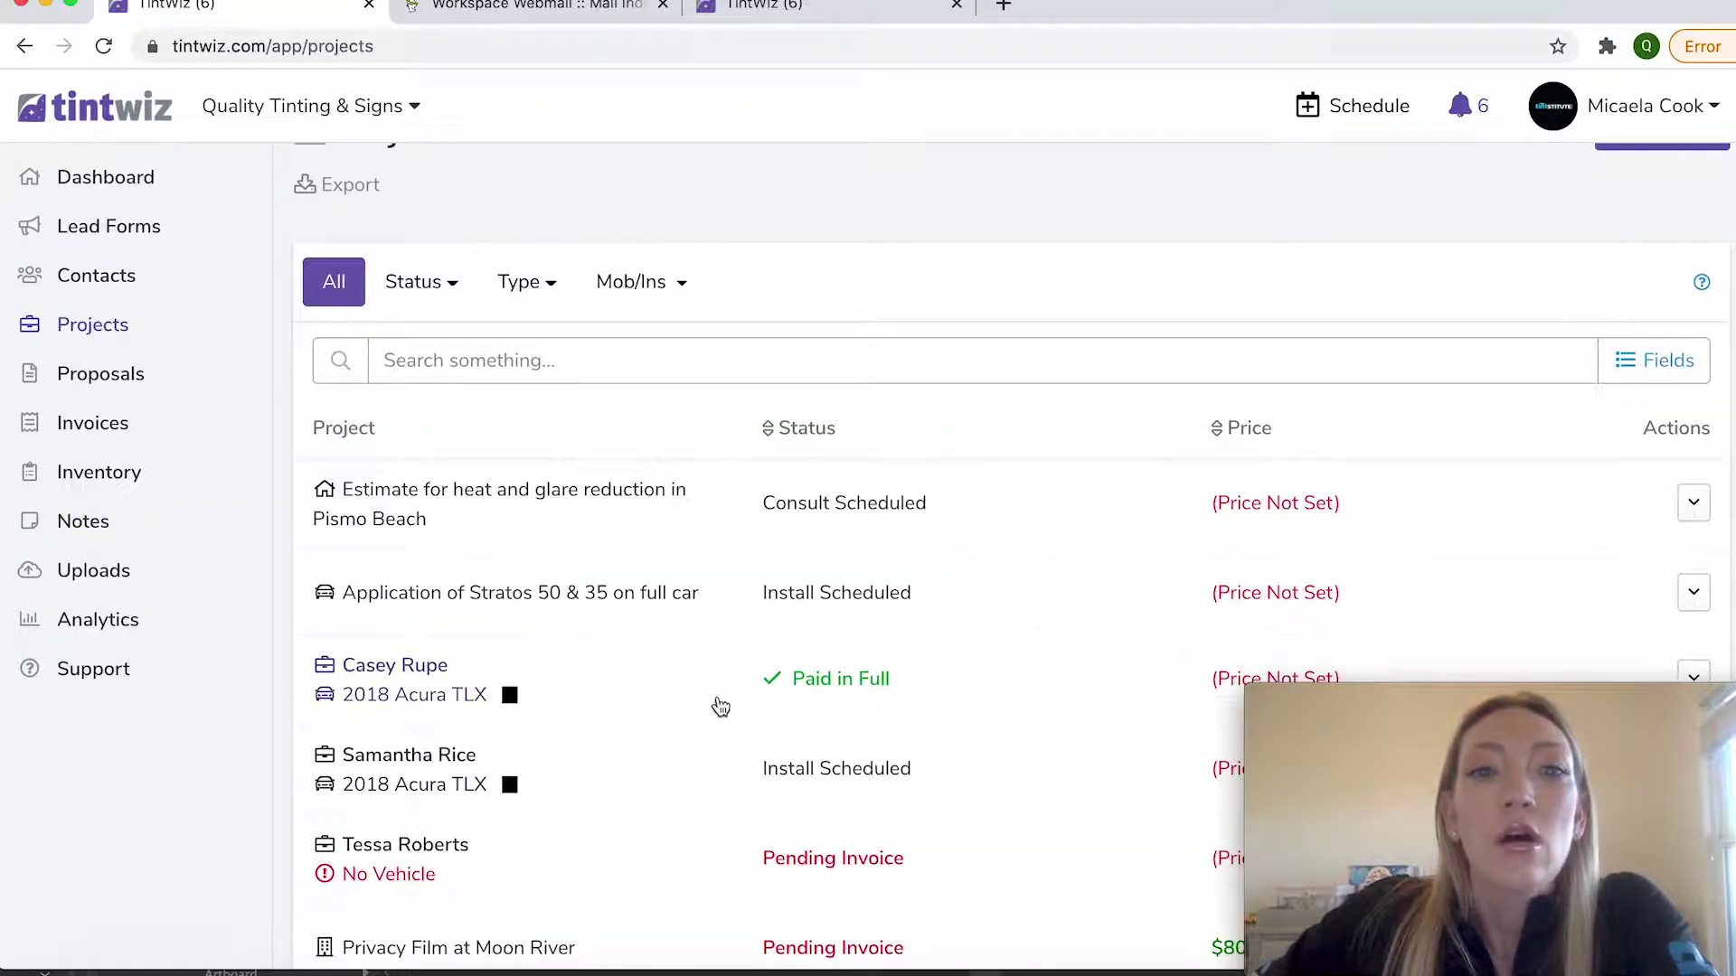
left_click(539, 493)
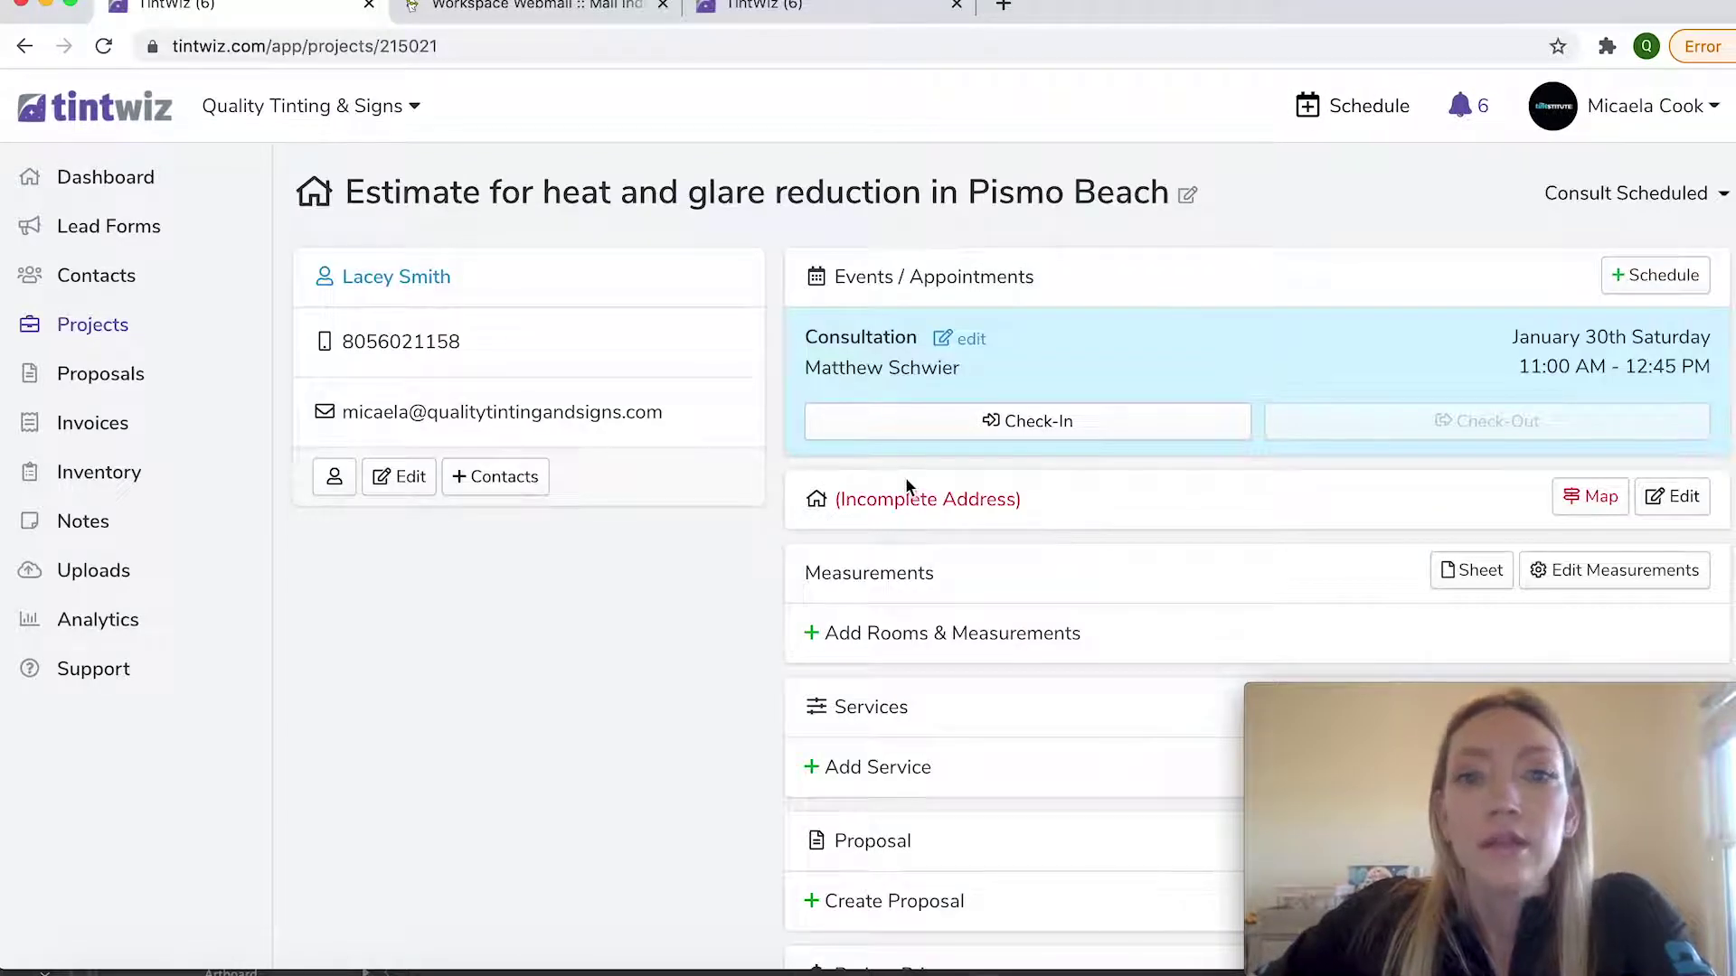
Step: Add a new Project Note and mark it to become a task
scroll(906, 485, "down", 4)
scroll(906, 484, "down", 1)
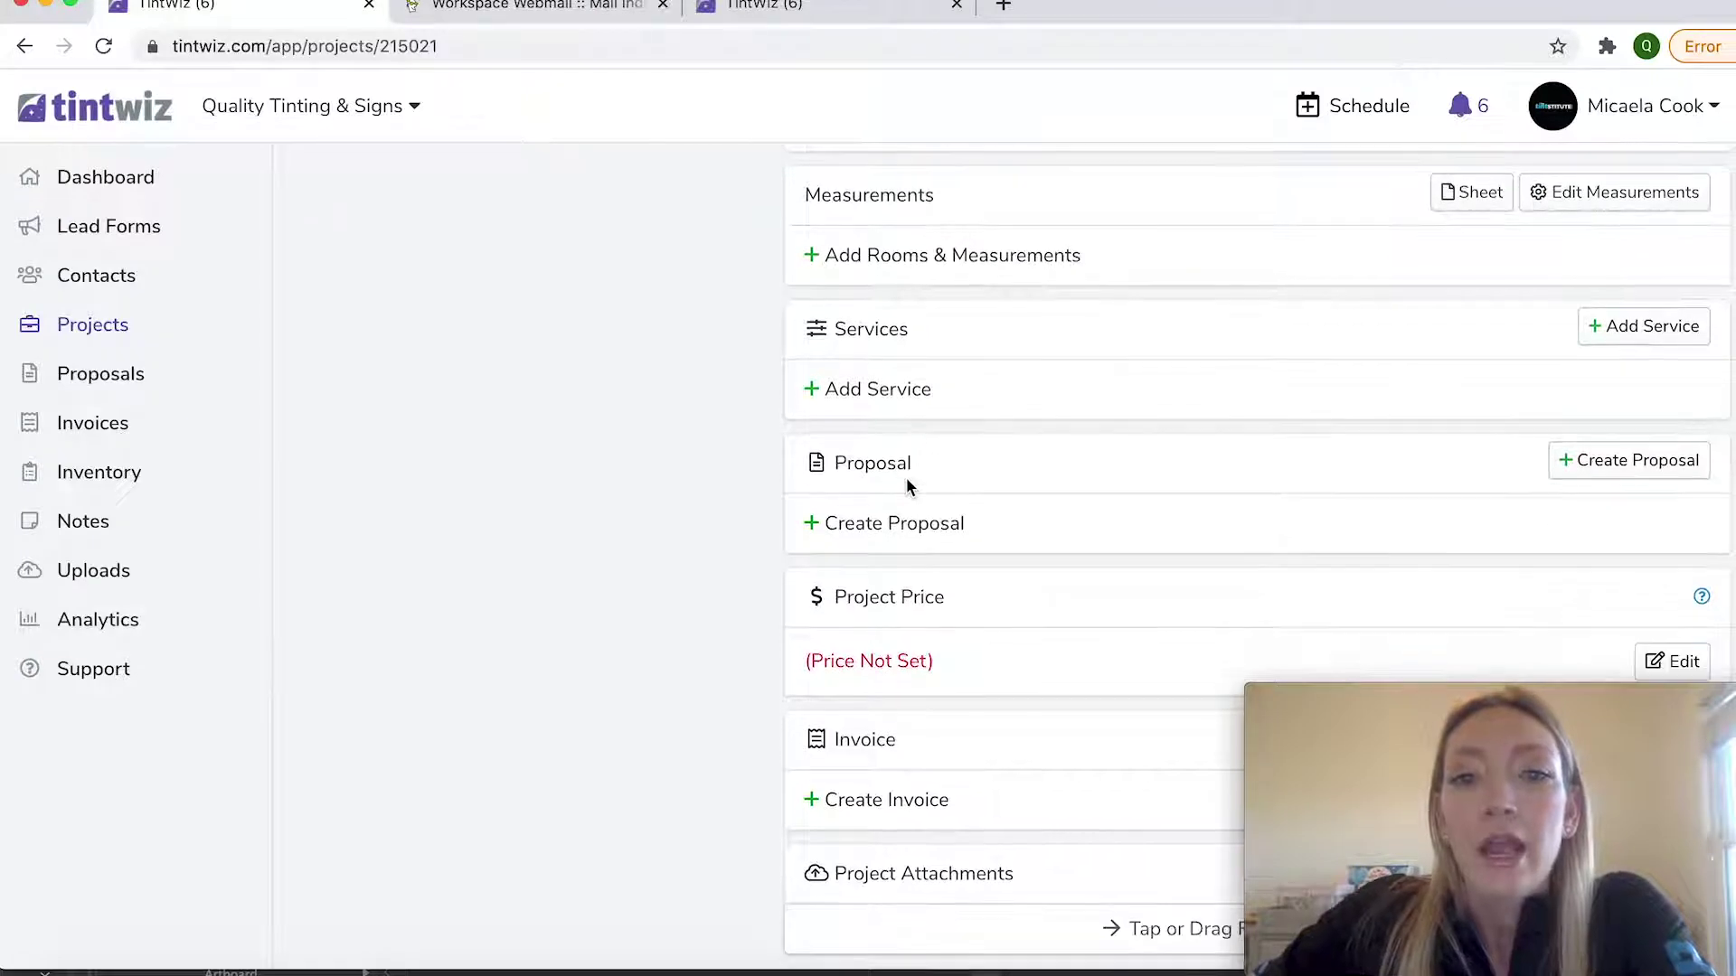
scroll(906, 479, "down", 6)
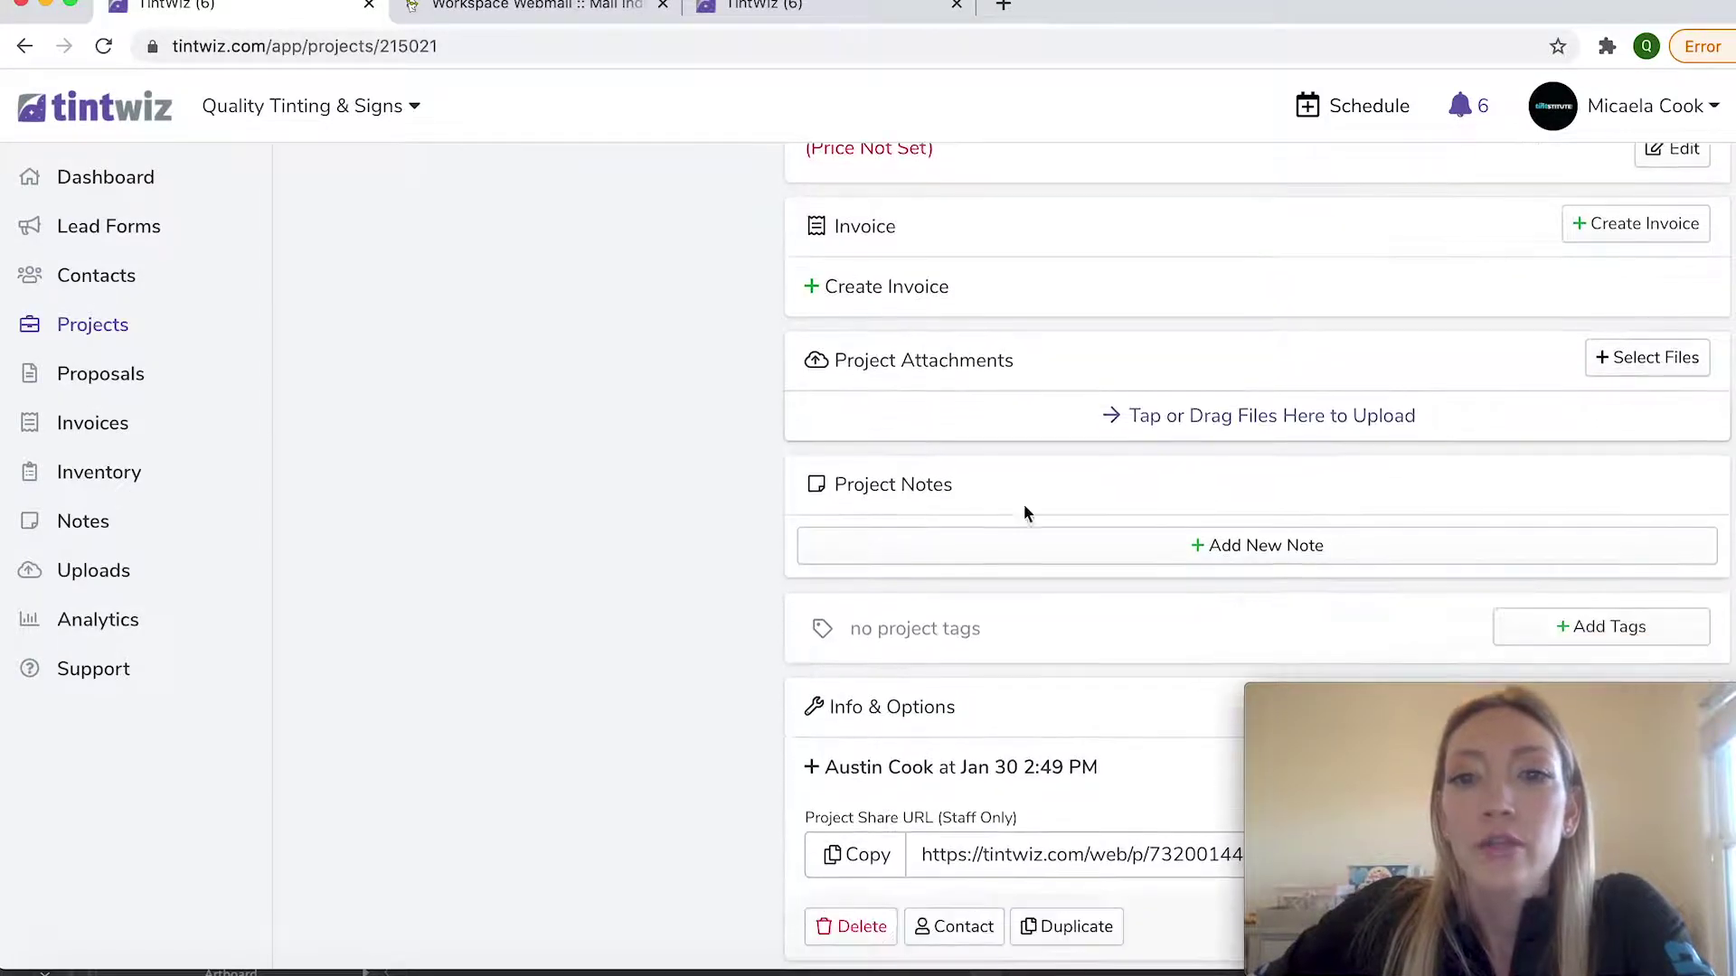
left_click(1366, 557)
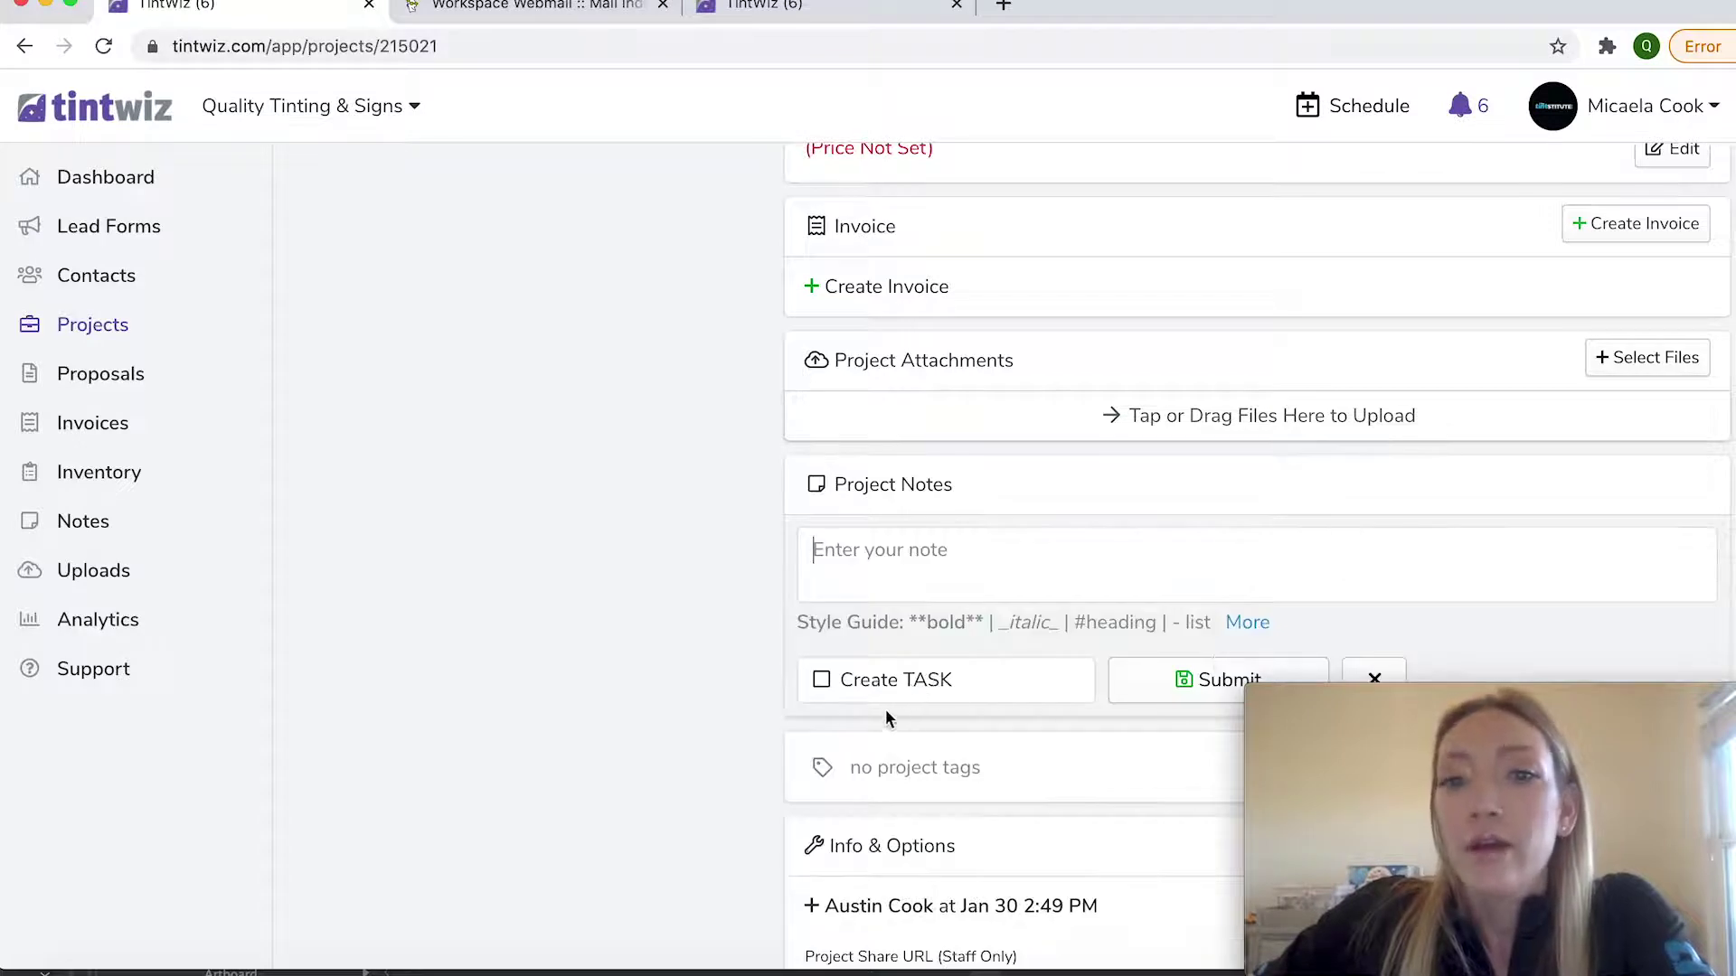
left_click(822, 685)
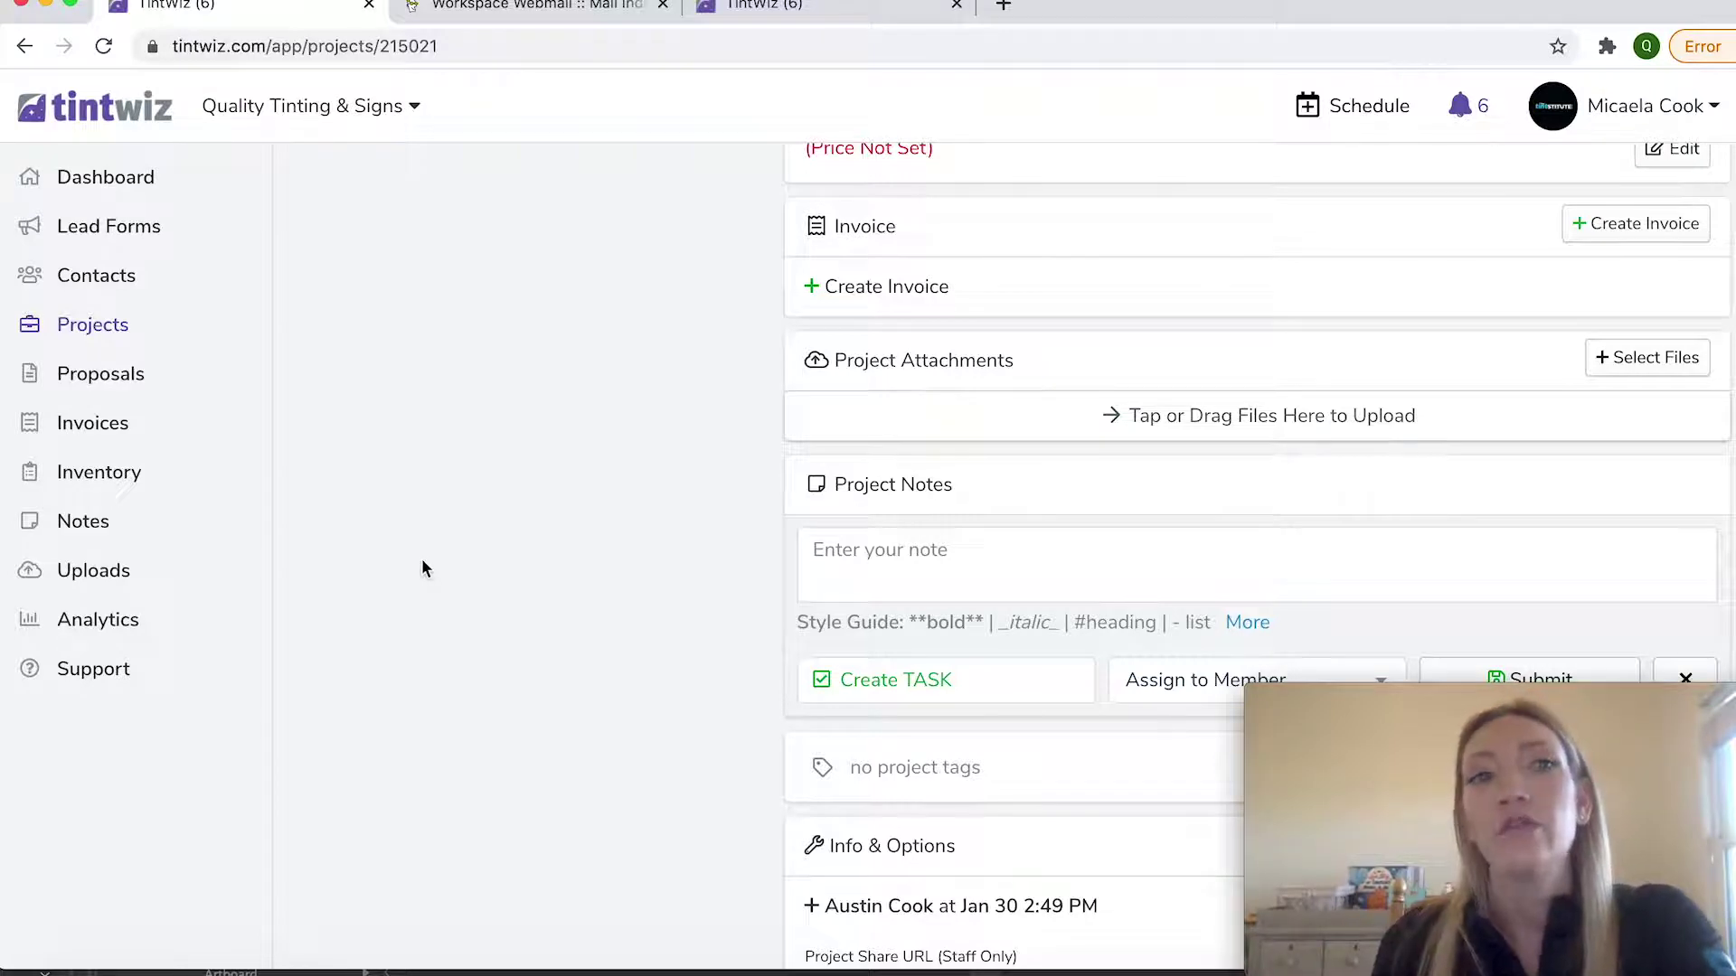
Step: Review the latest notifications, then close the notifications panel
left_click(1459, 109)
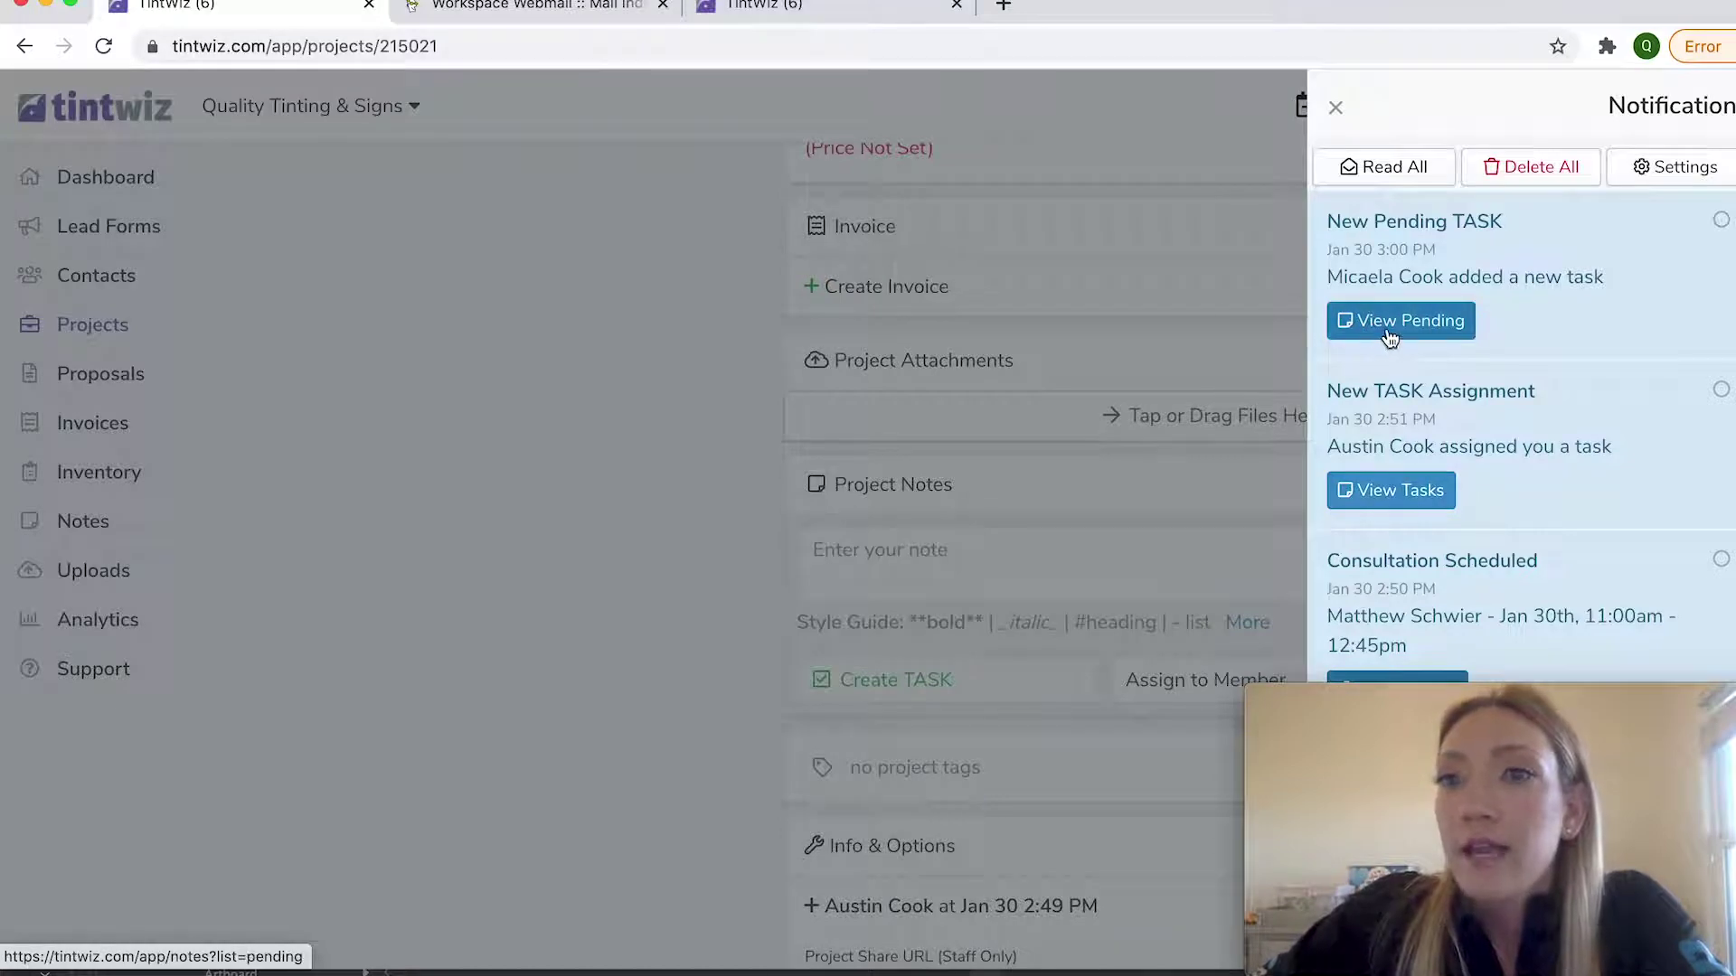
left_click(1334, 108)
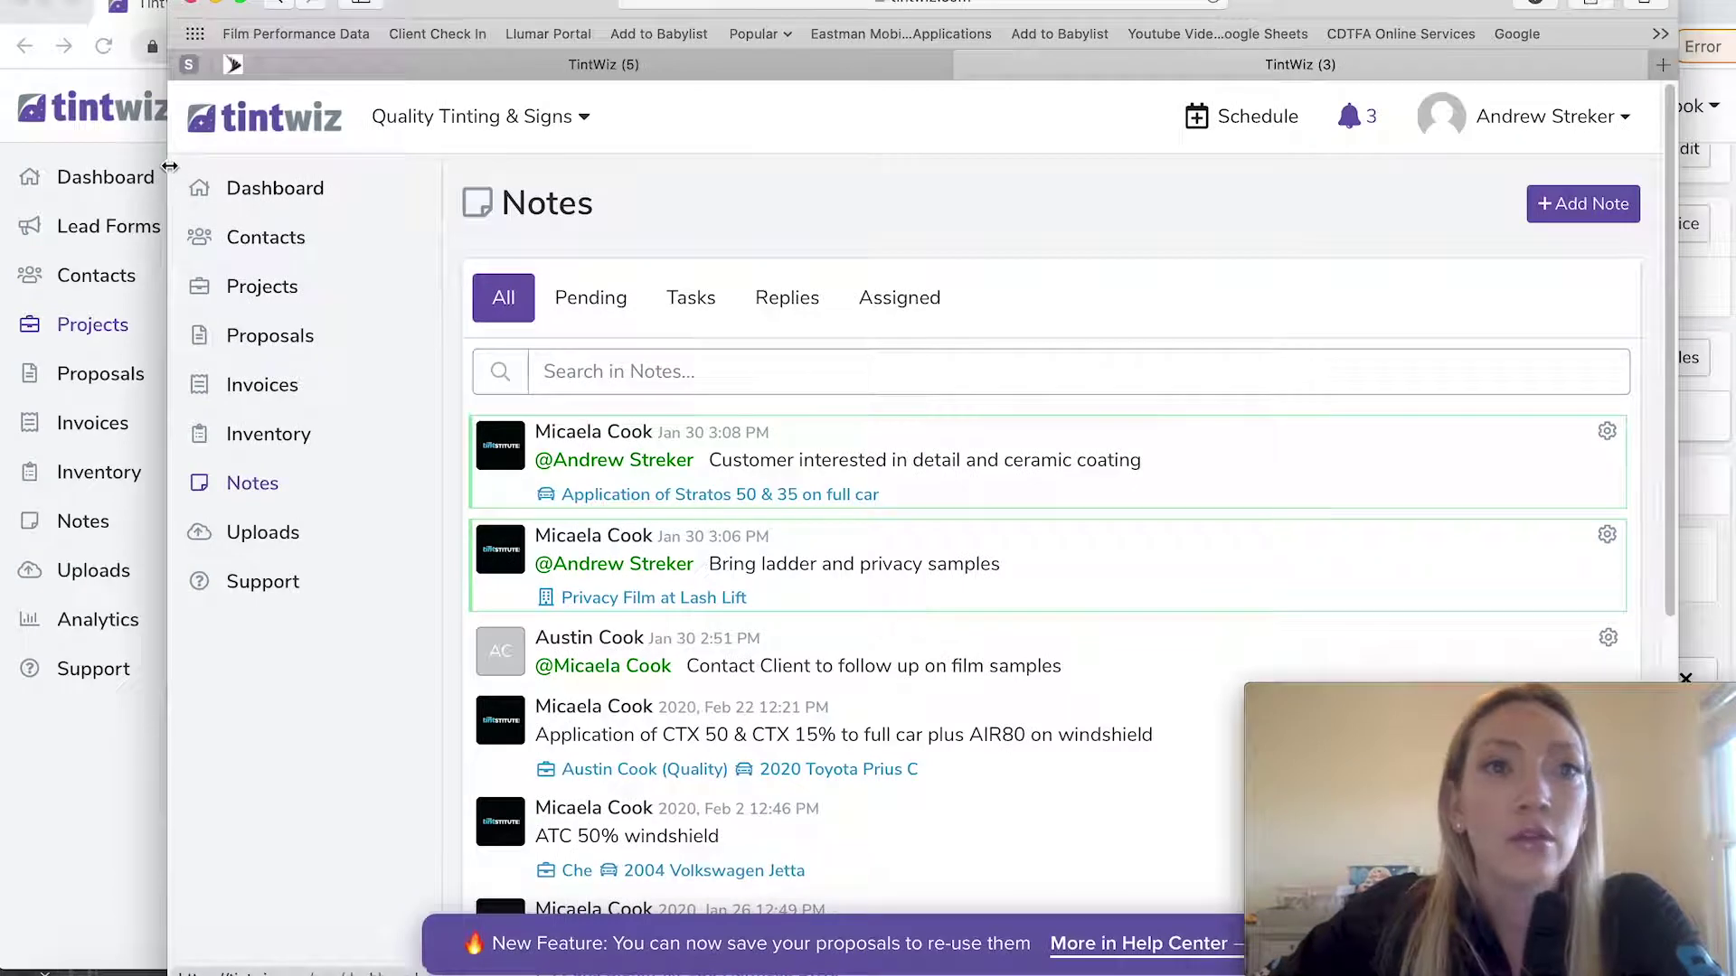
Step: Widen the installer's TintWiz window and reload the Notes page with Cmd+R
left_click_drag(170, 167, 20, 146)
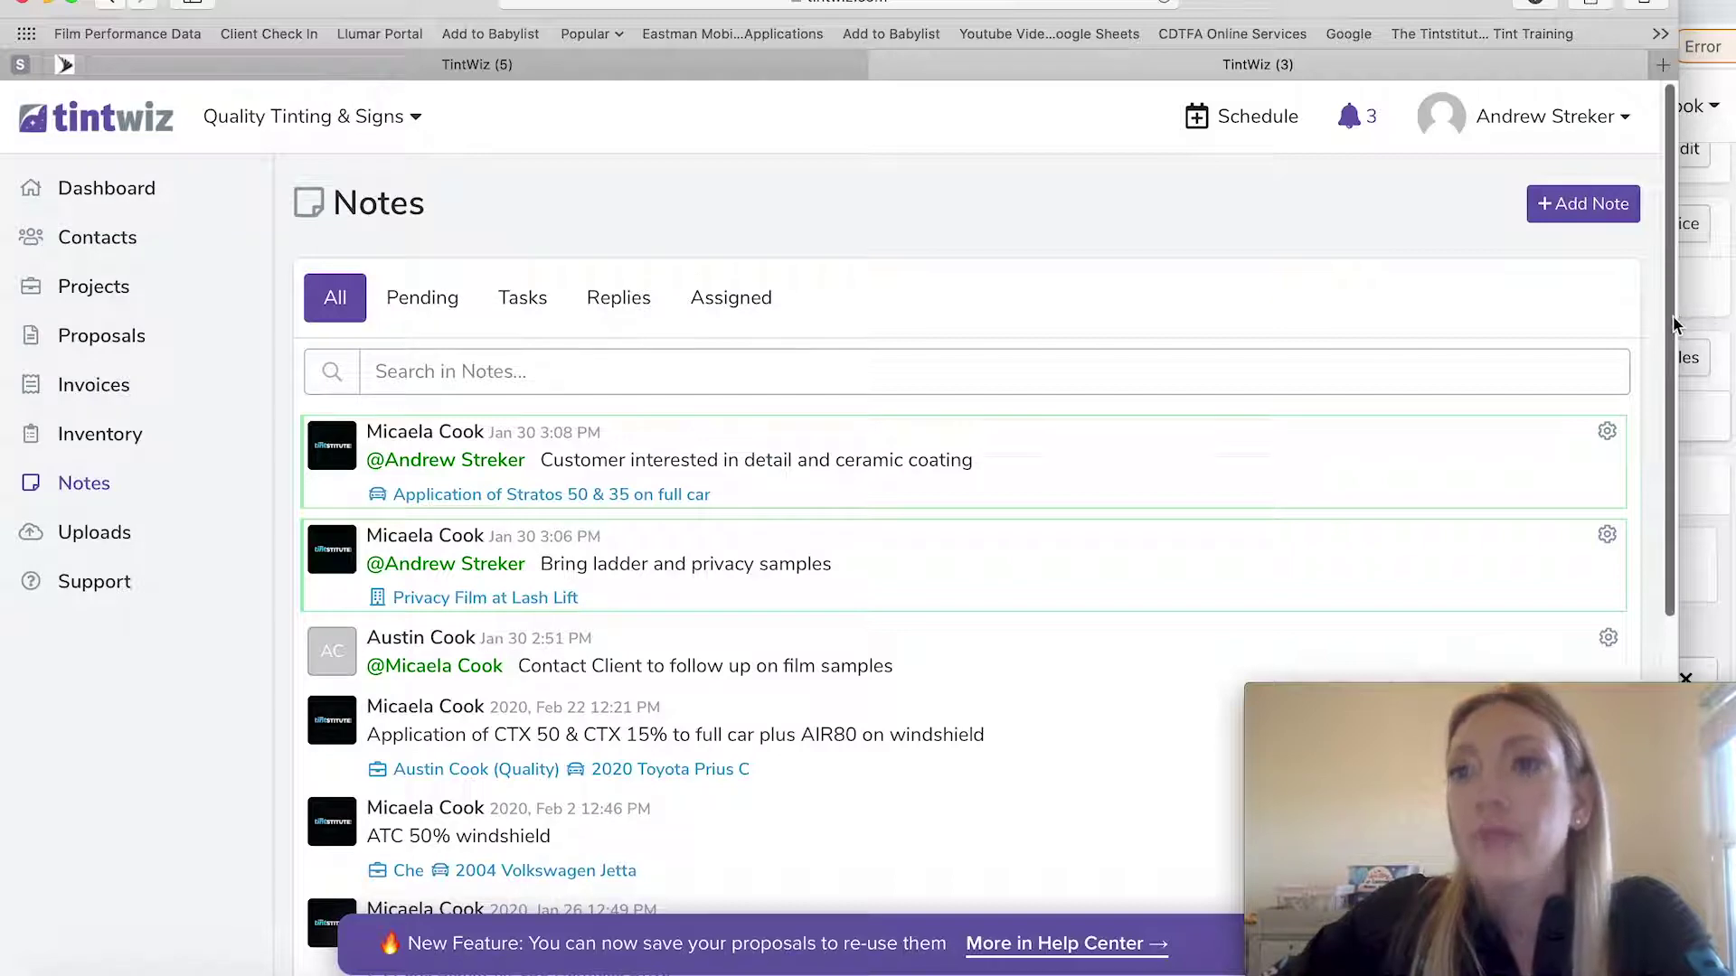
left_click_drag(1672, 321, 1720, 321)
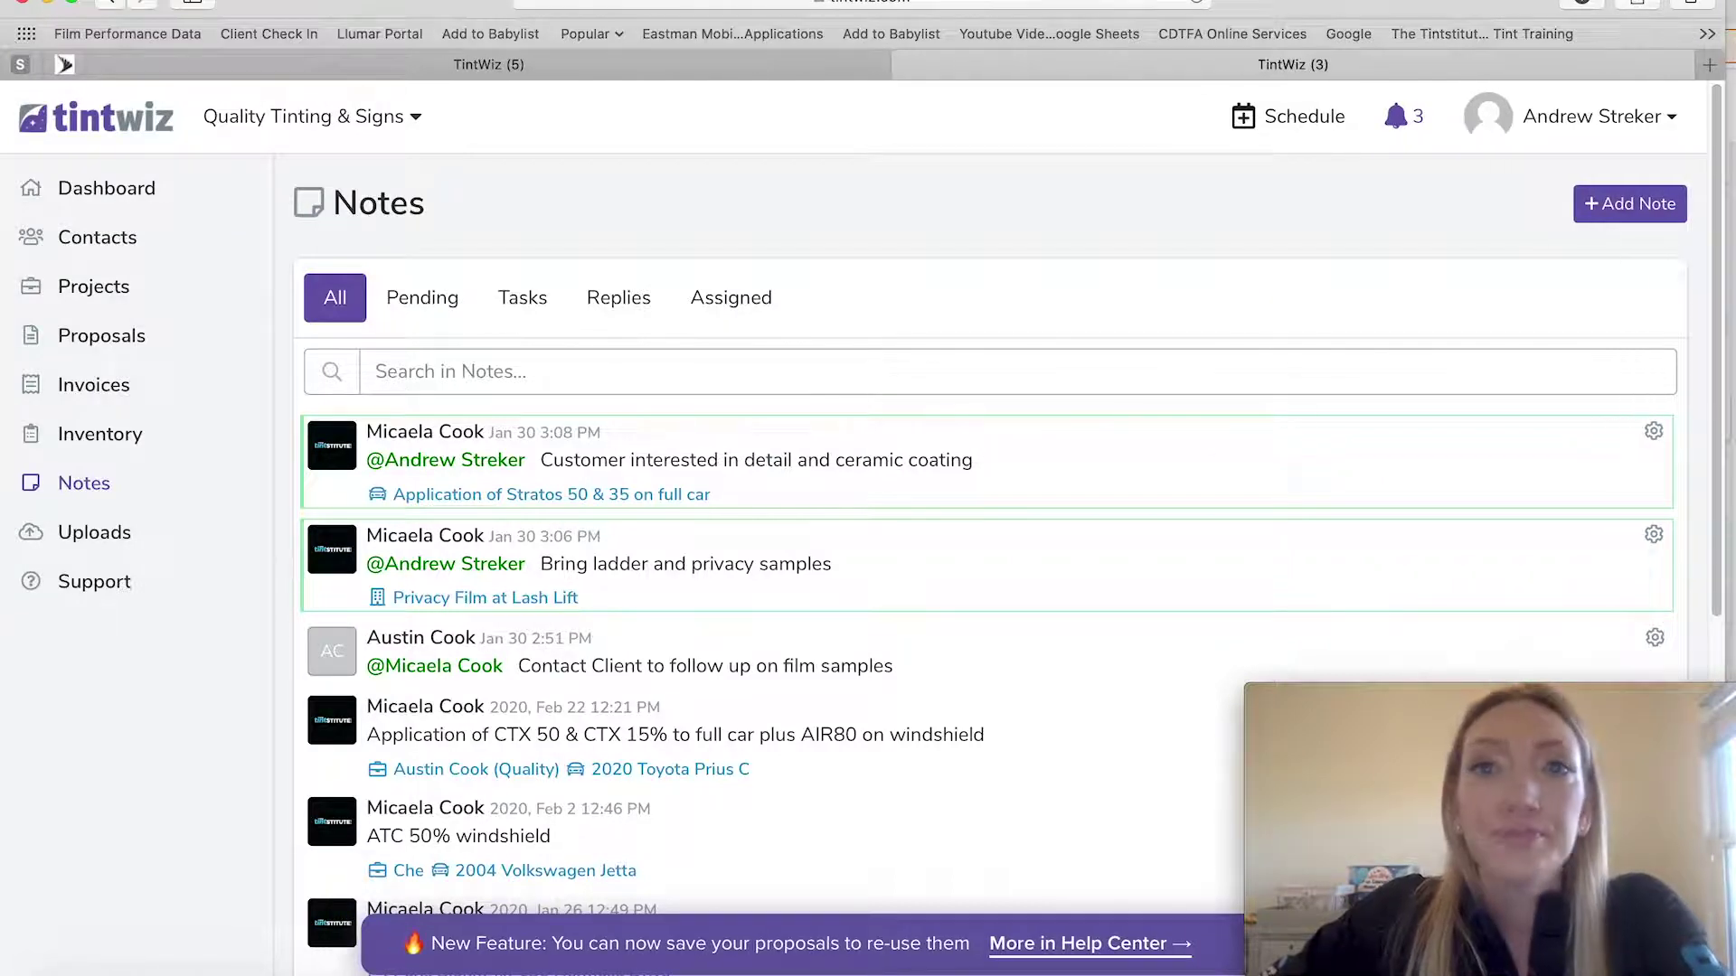
key("super+r")
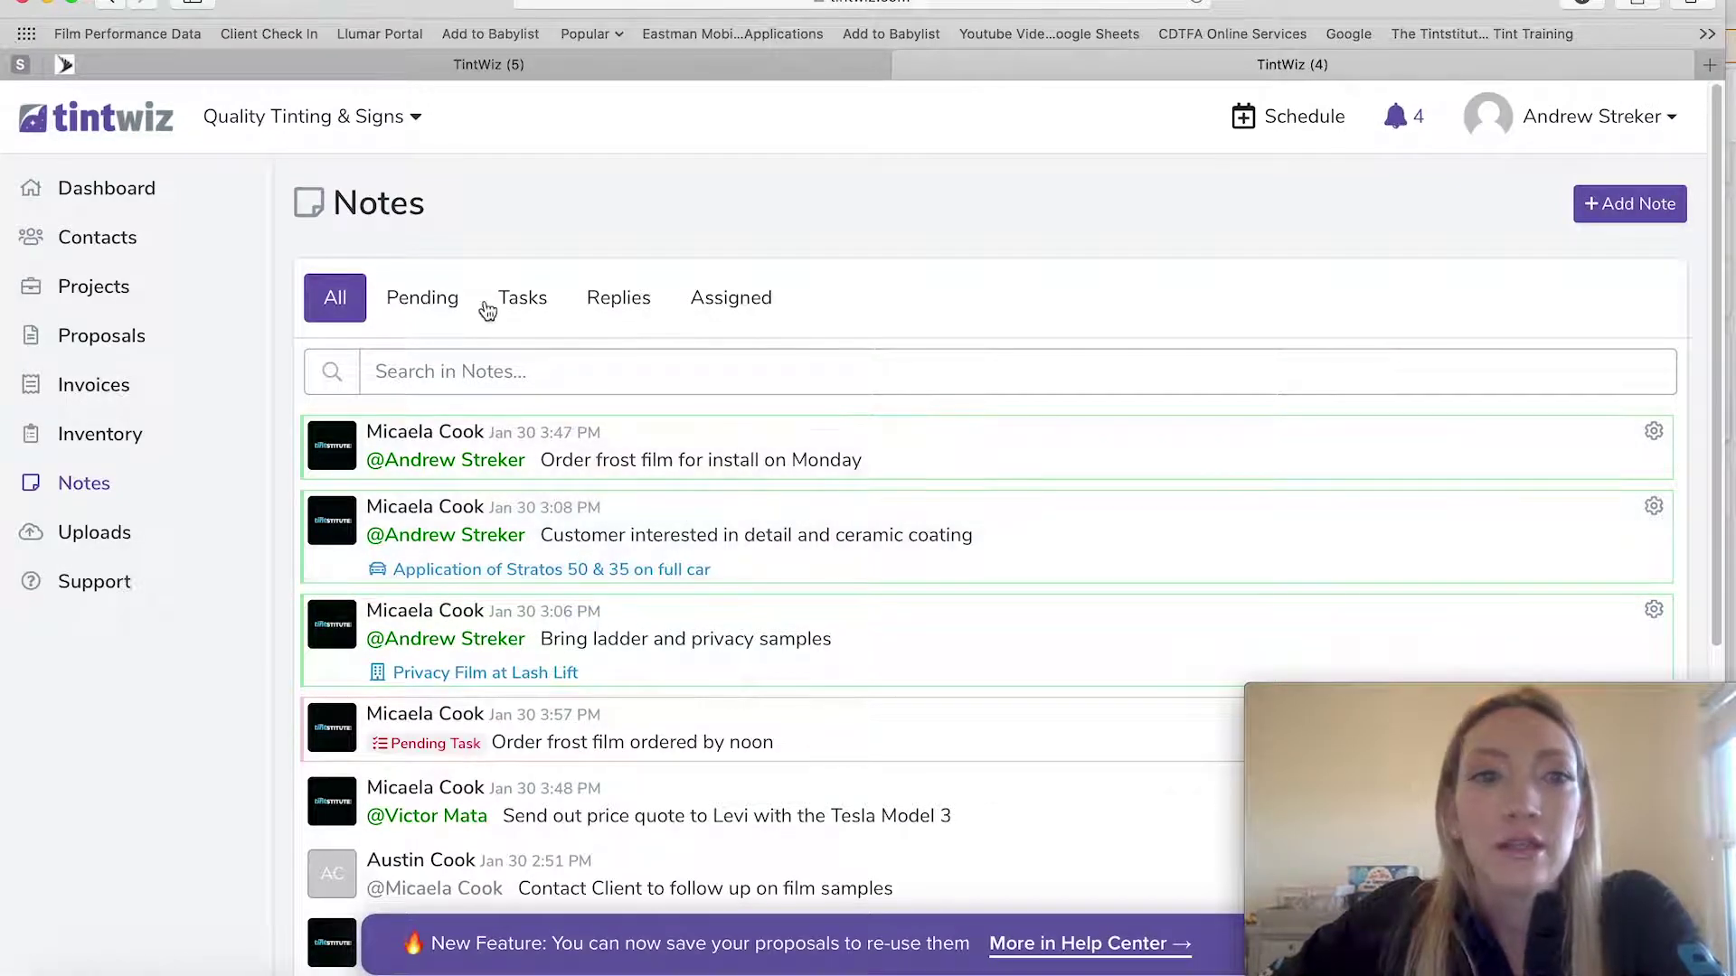
Step: Filter the Notes list to Tasks, switching to All and back to Tasks
left_click(521, 301)
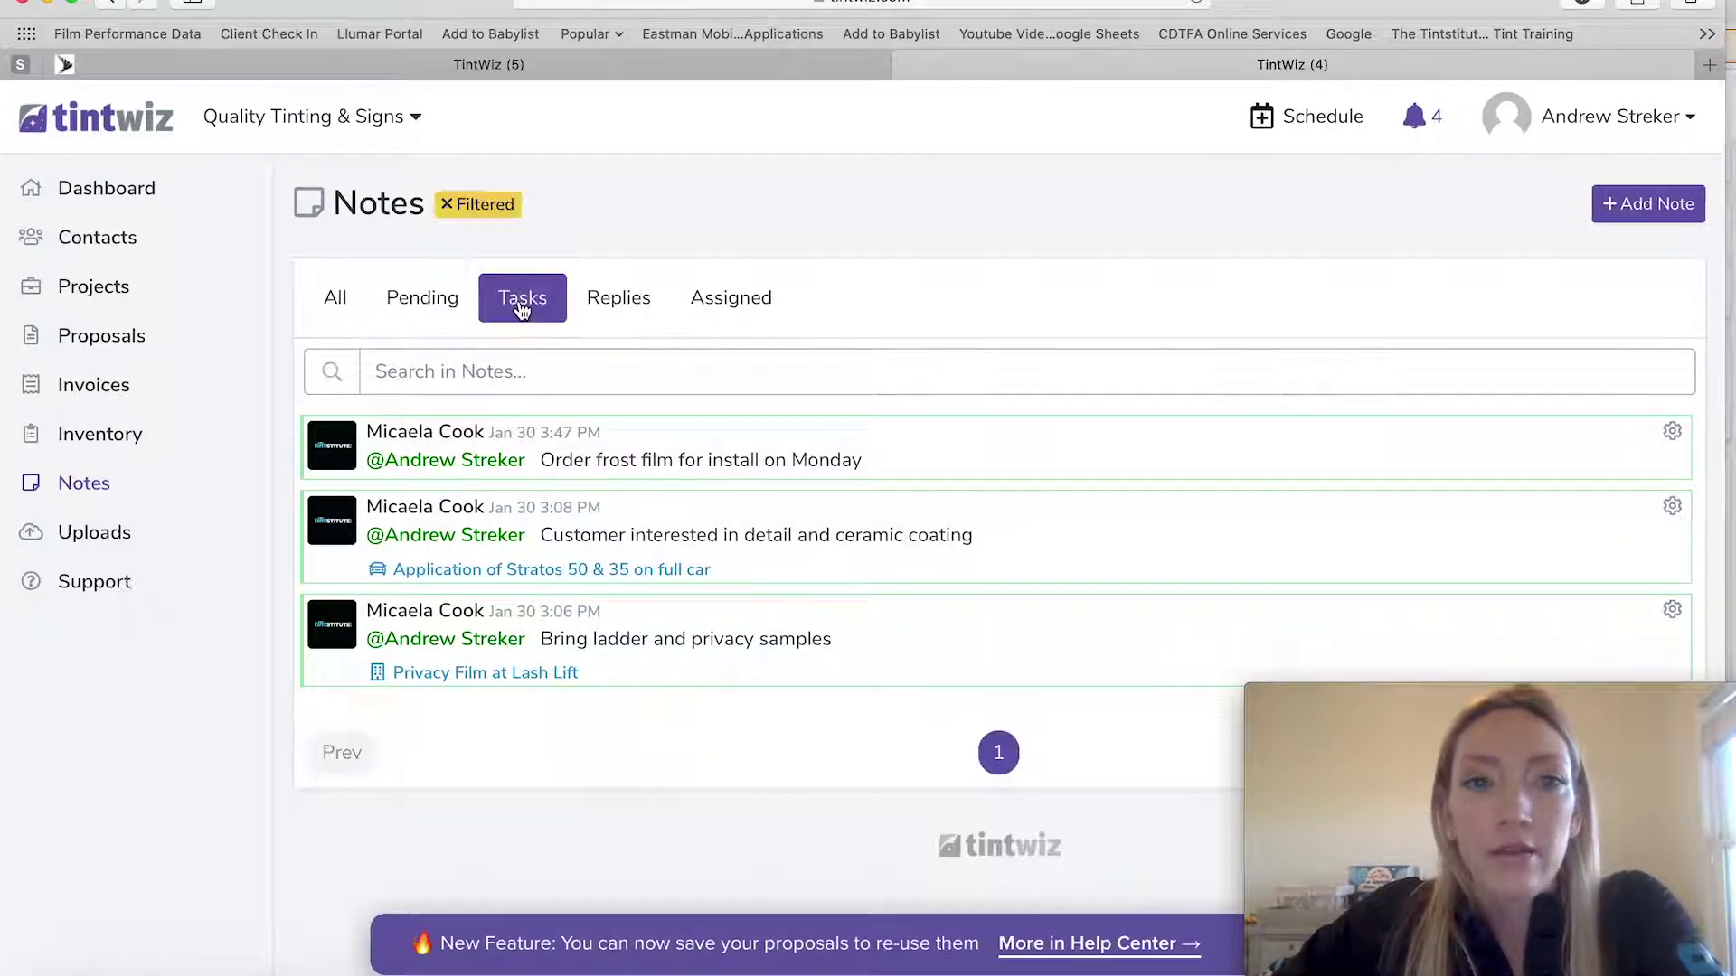
left_click(351, 304)
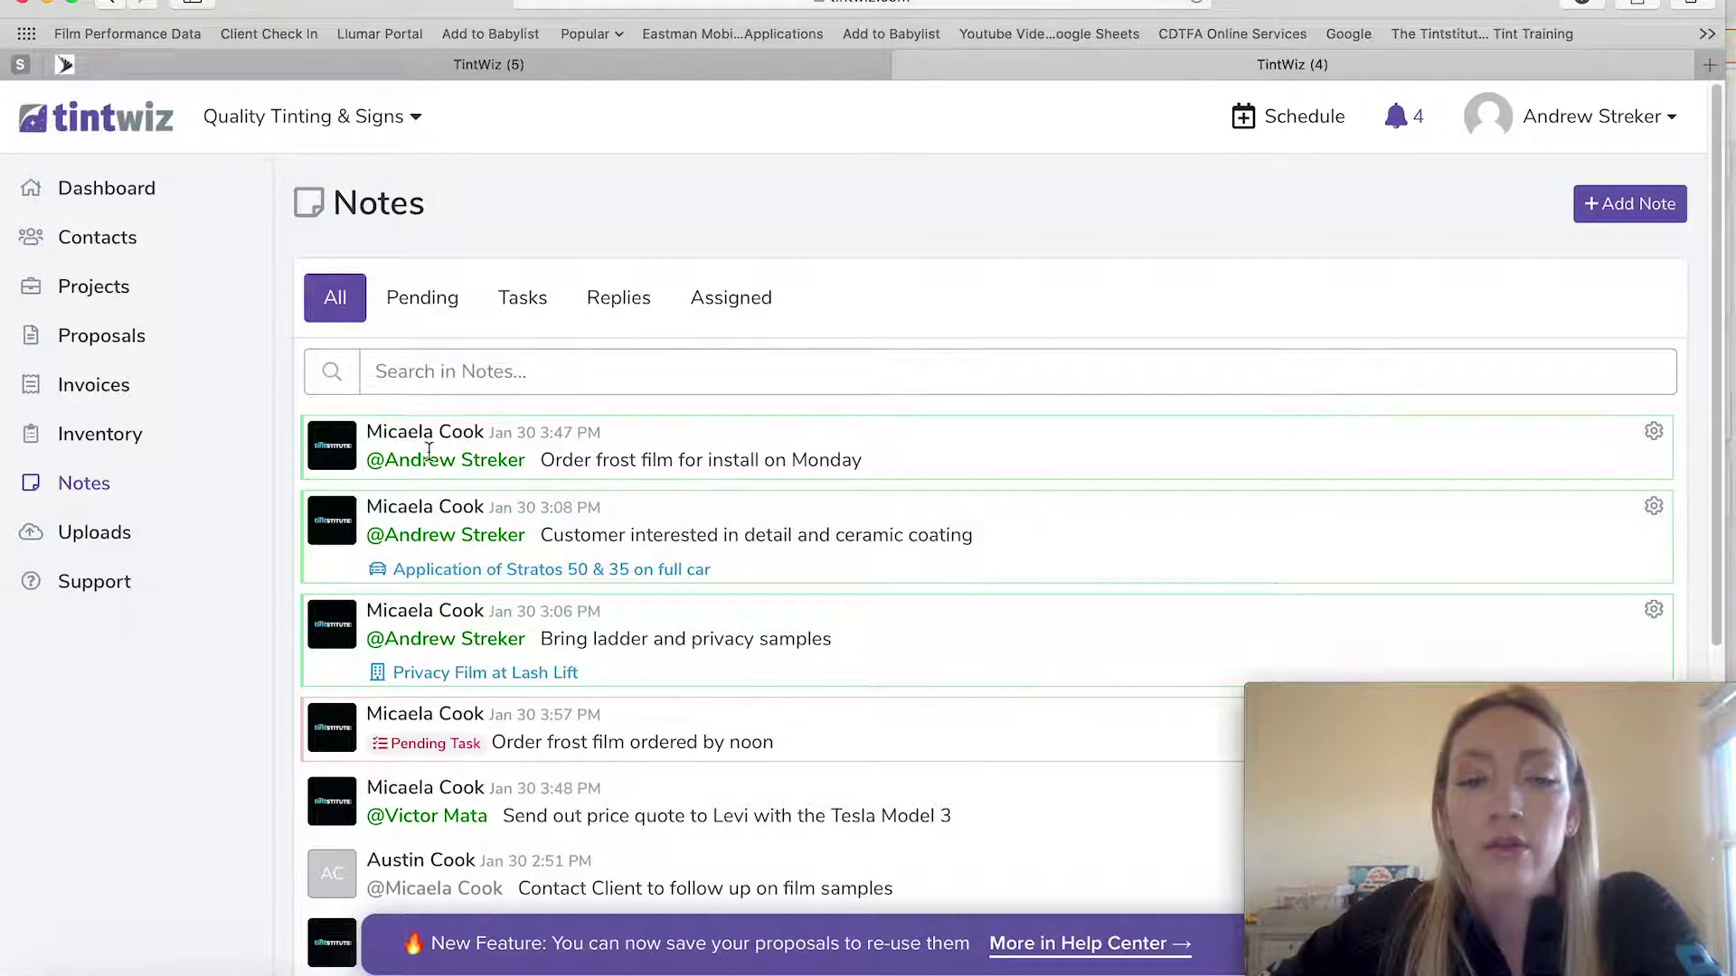
left_click(524, 297)
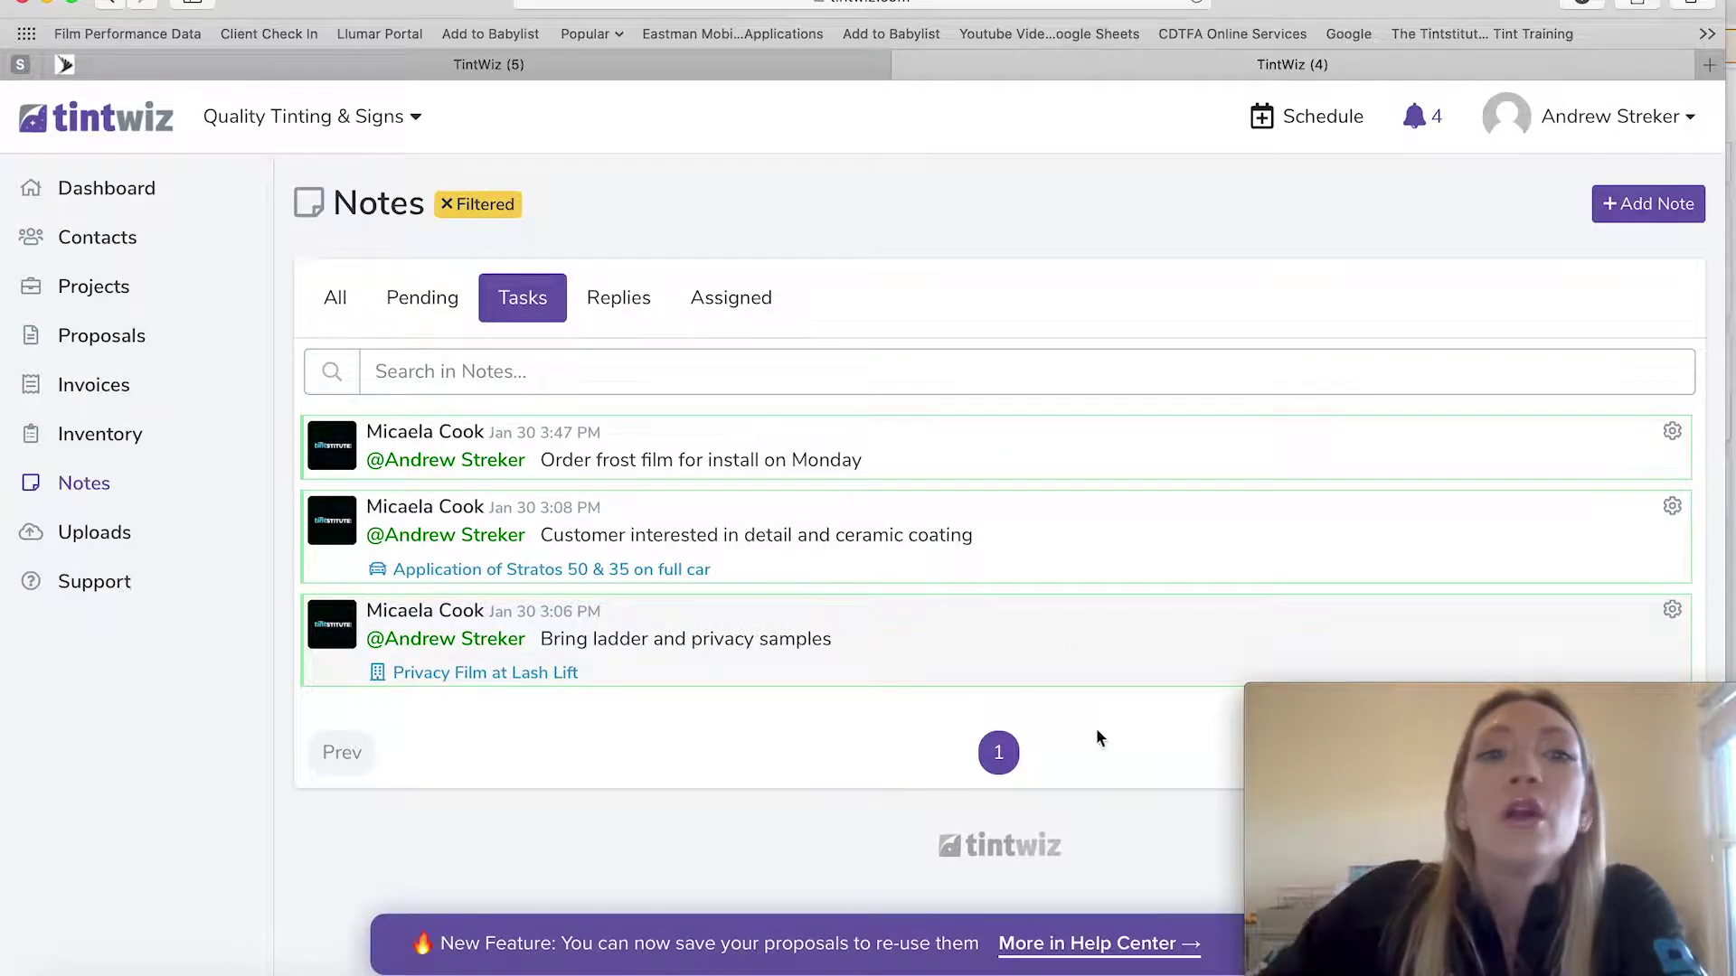
Step: Close the frost film task and start a reply to the ceramic coating note
left_click(1672, 431)
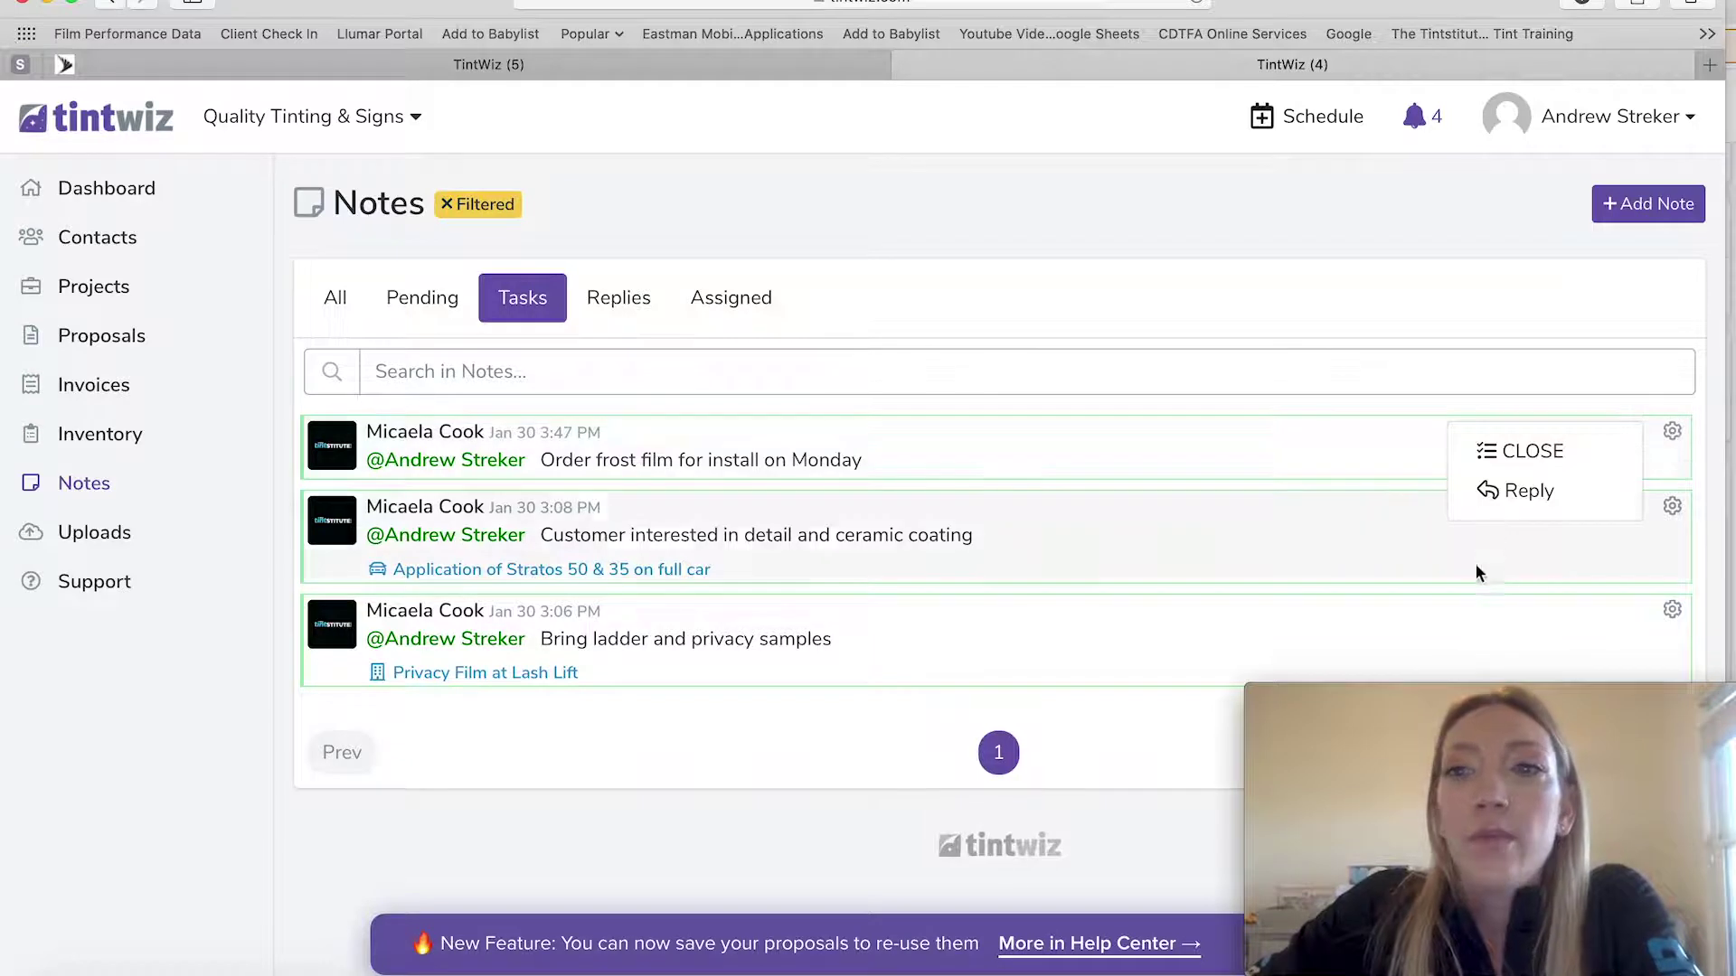
left_click(1584, 462)
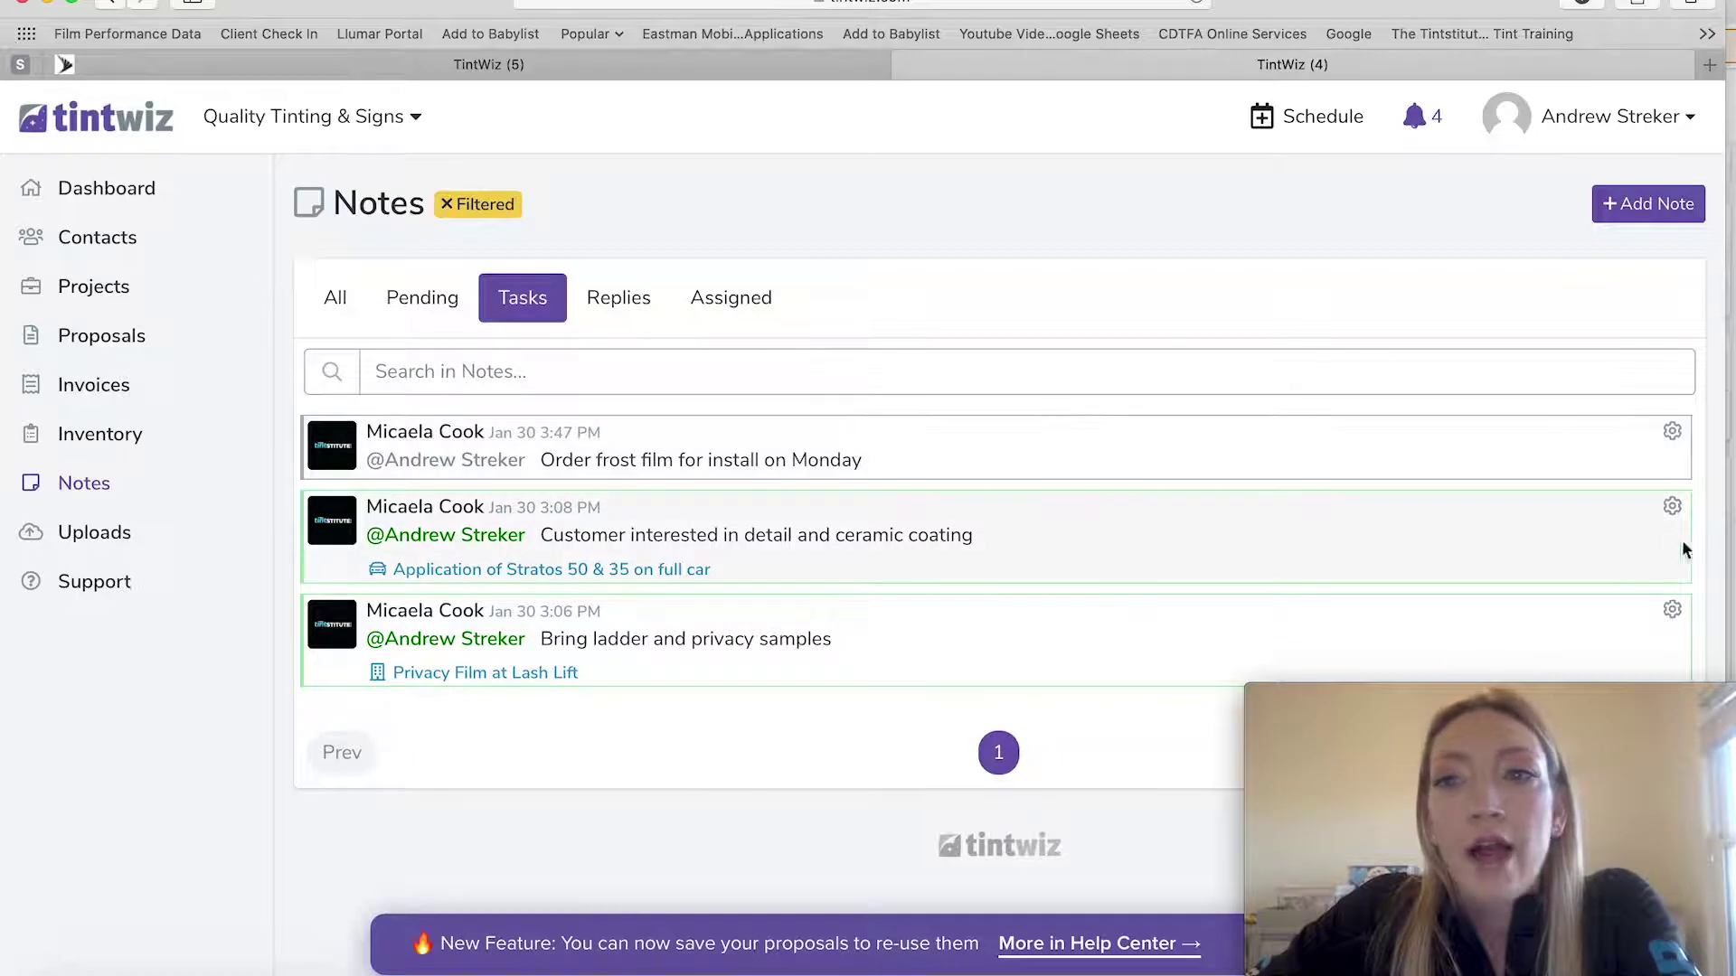
left_click(1673, 509)
left_click(1544, 583)
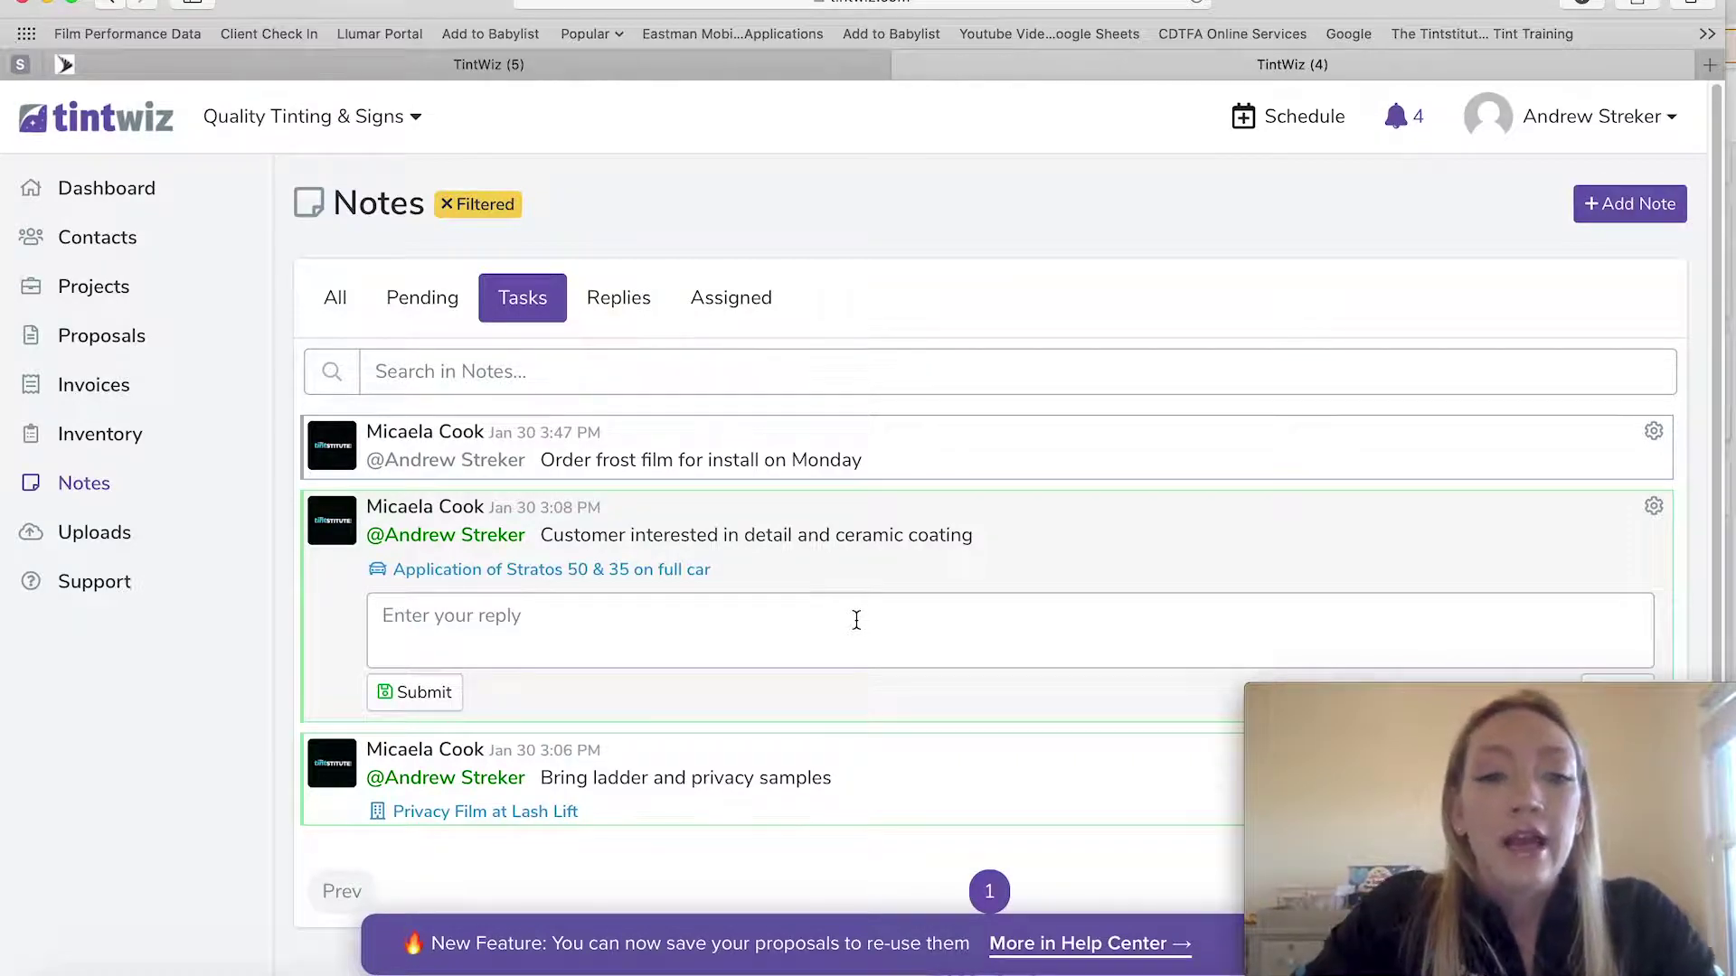
Step: Write the reply asking to have a colleague take care of this, fixing the typos
type("Can you")
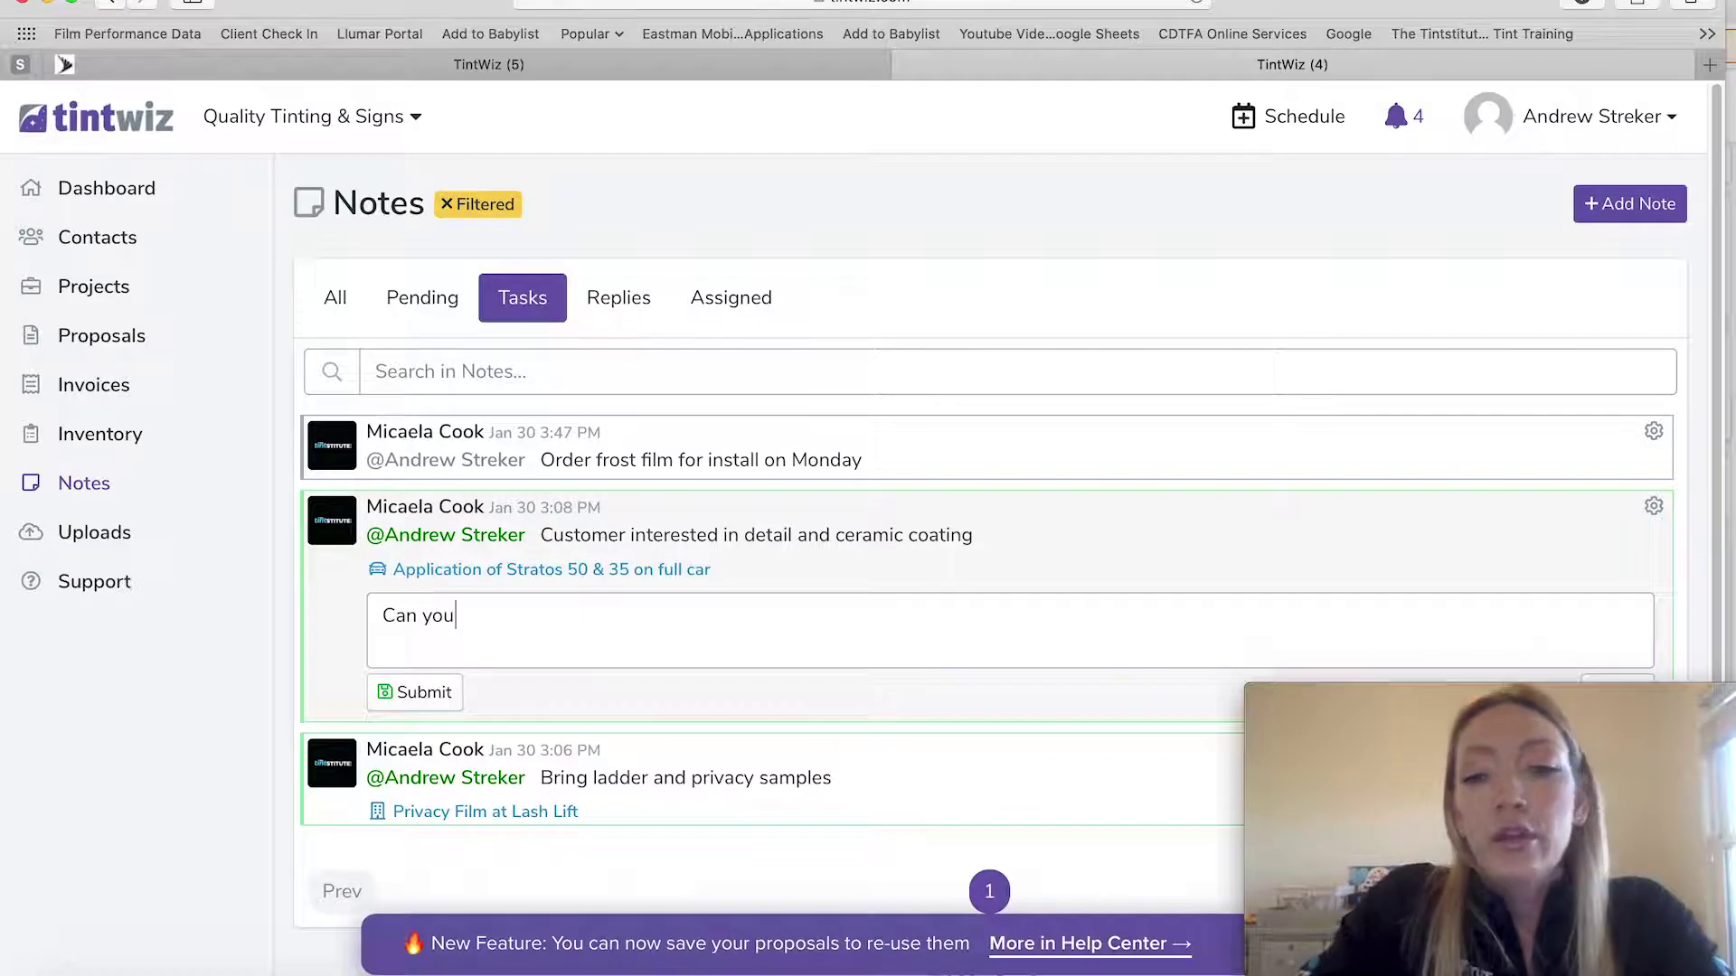
type(" please have ")
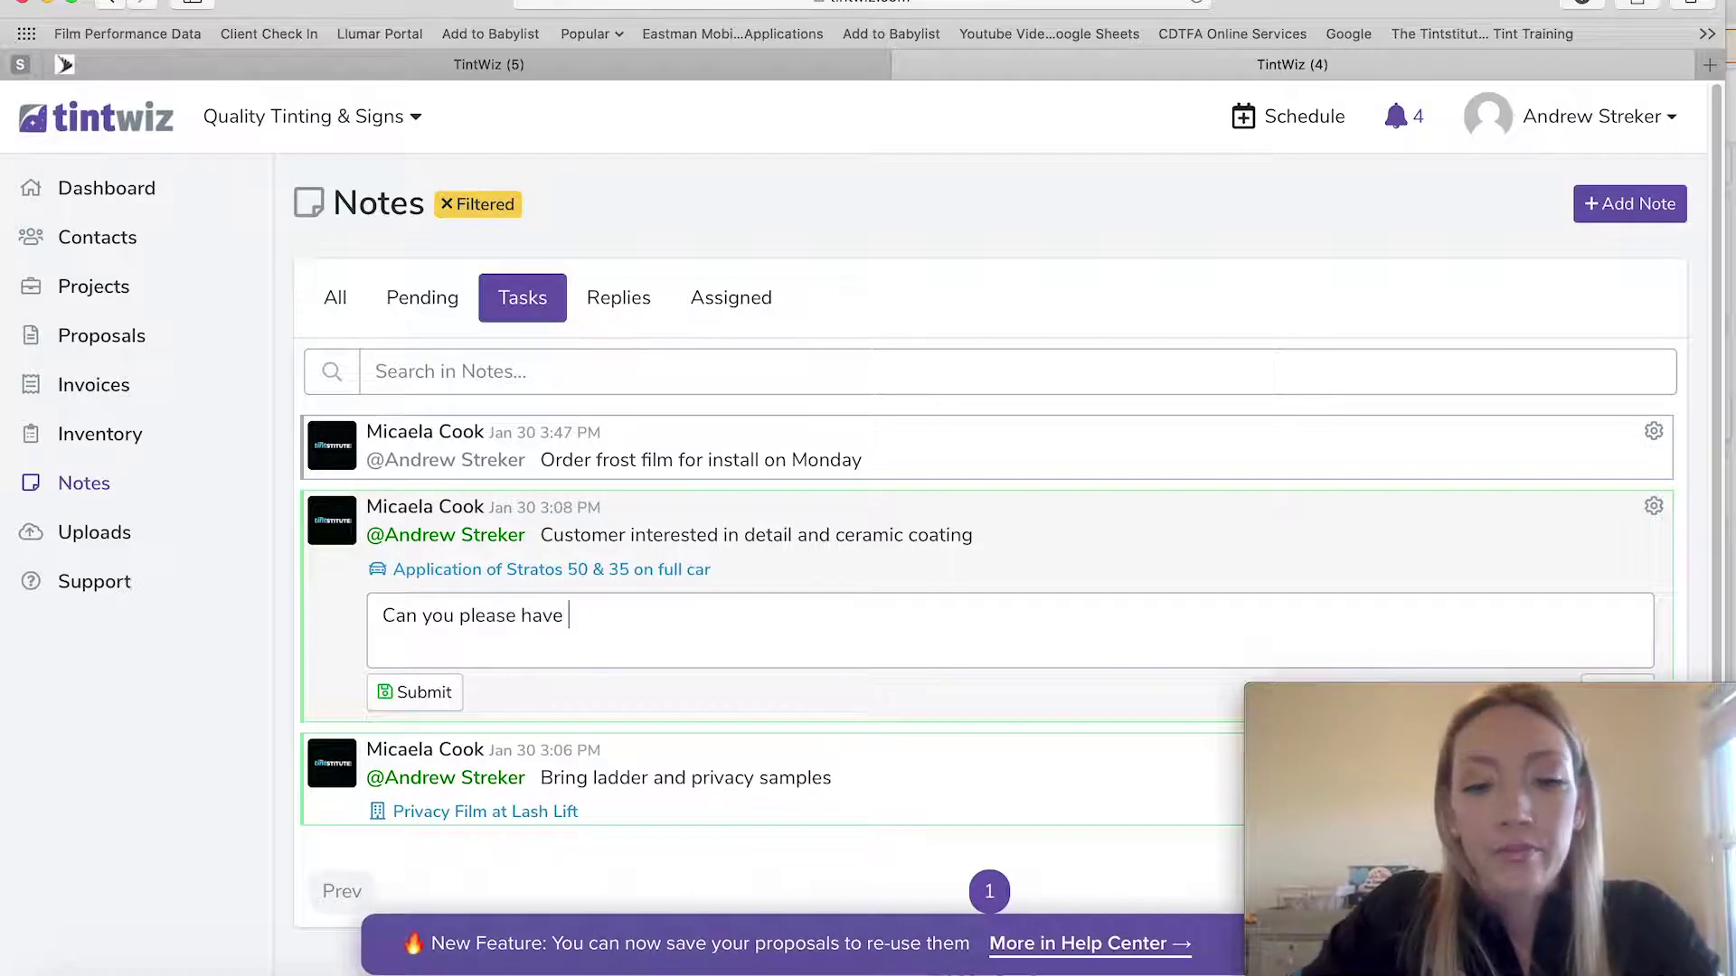
type("Vict")
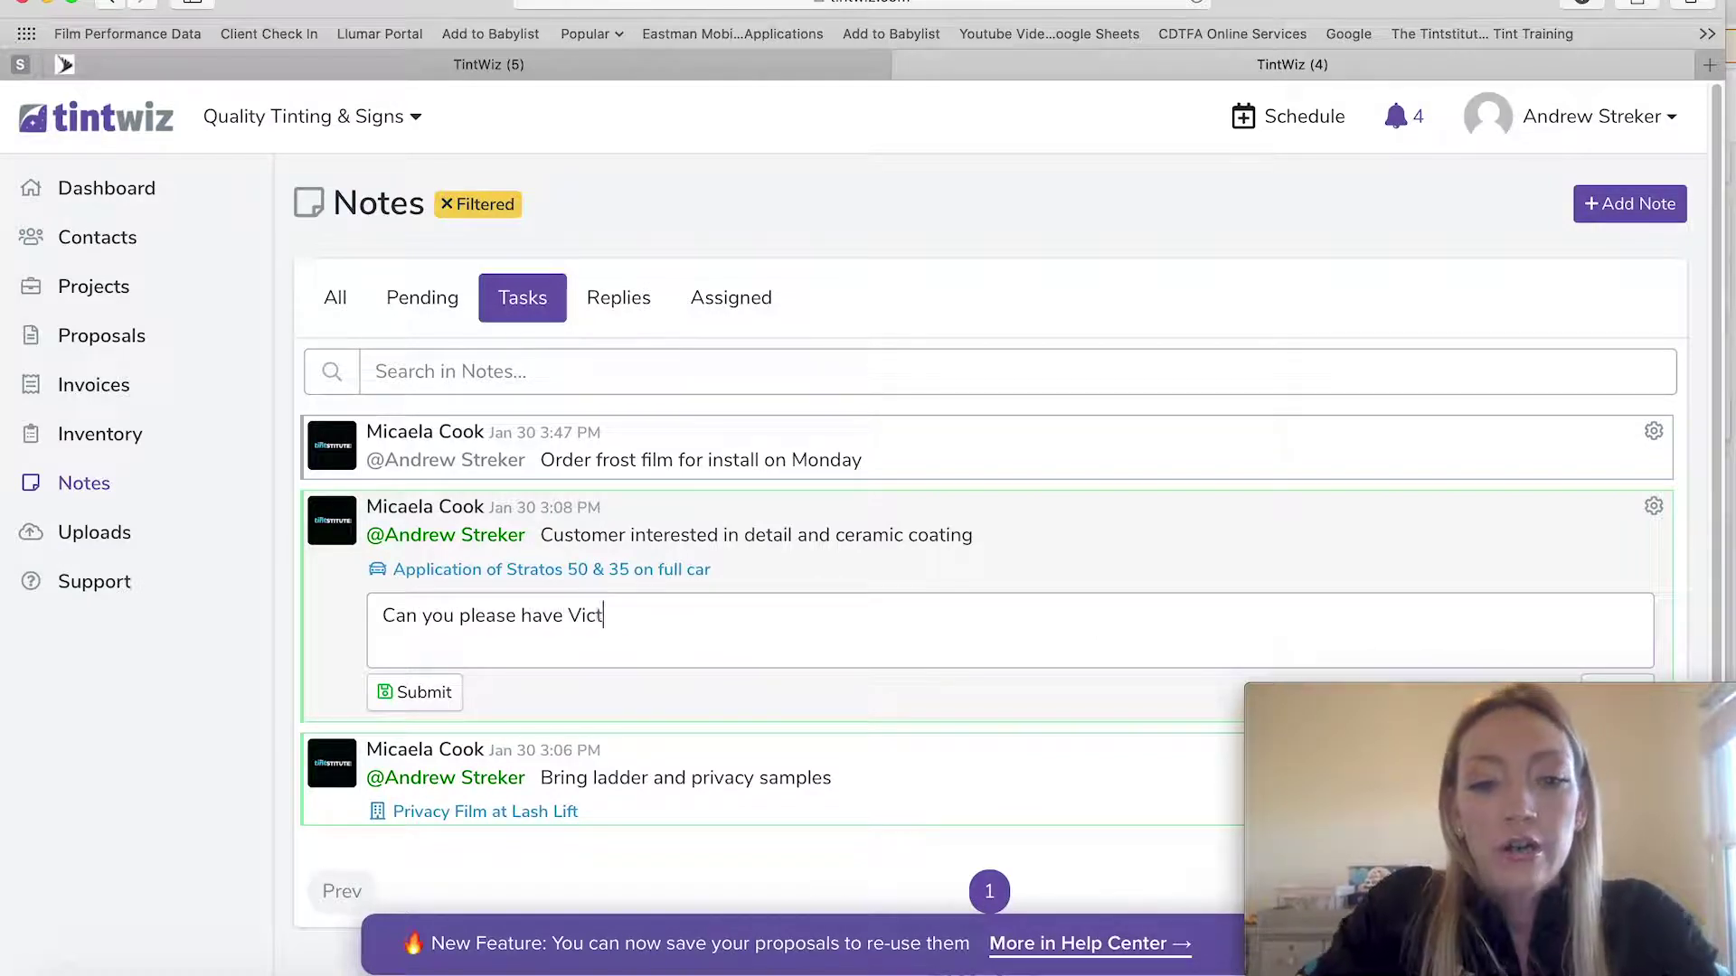
type("or take car ")
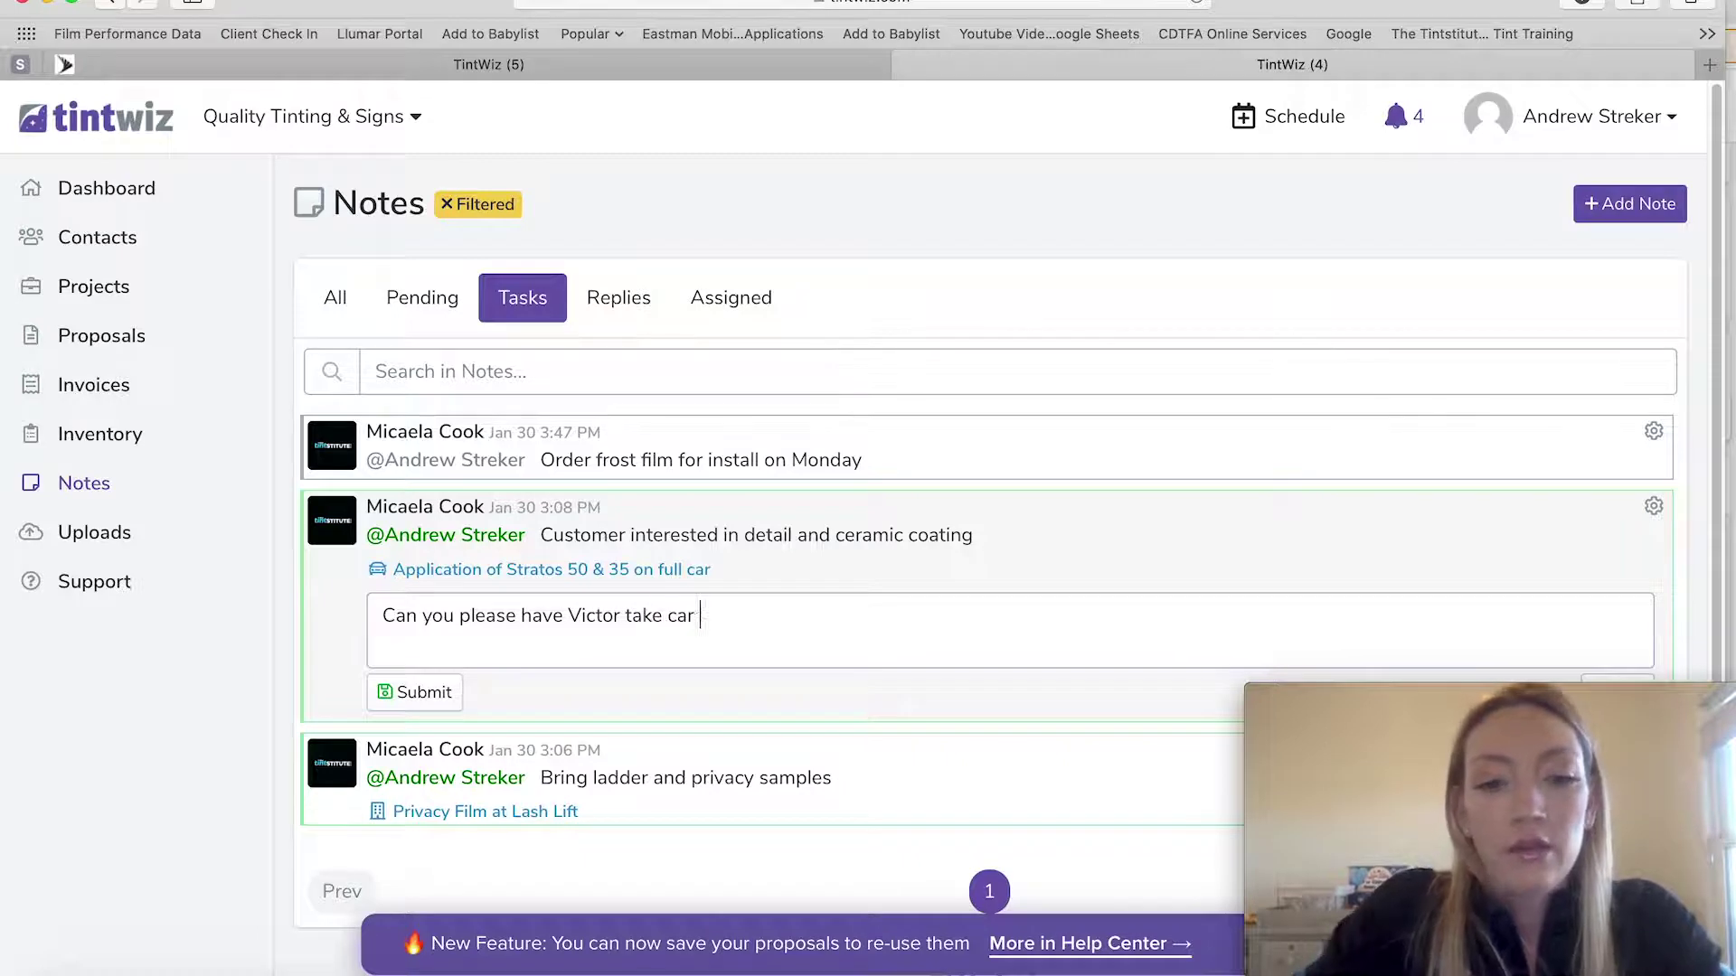
type("of this,")
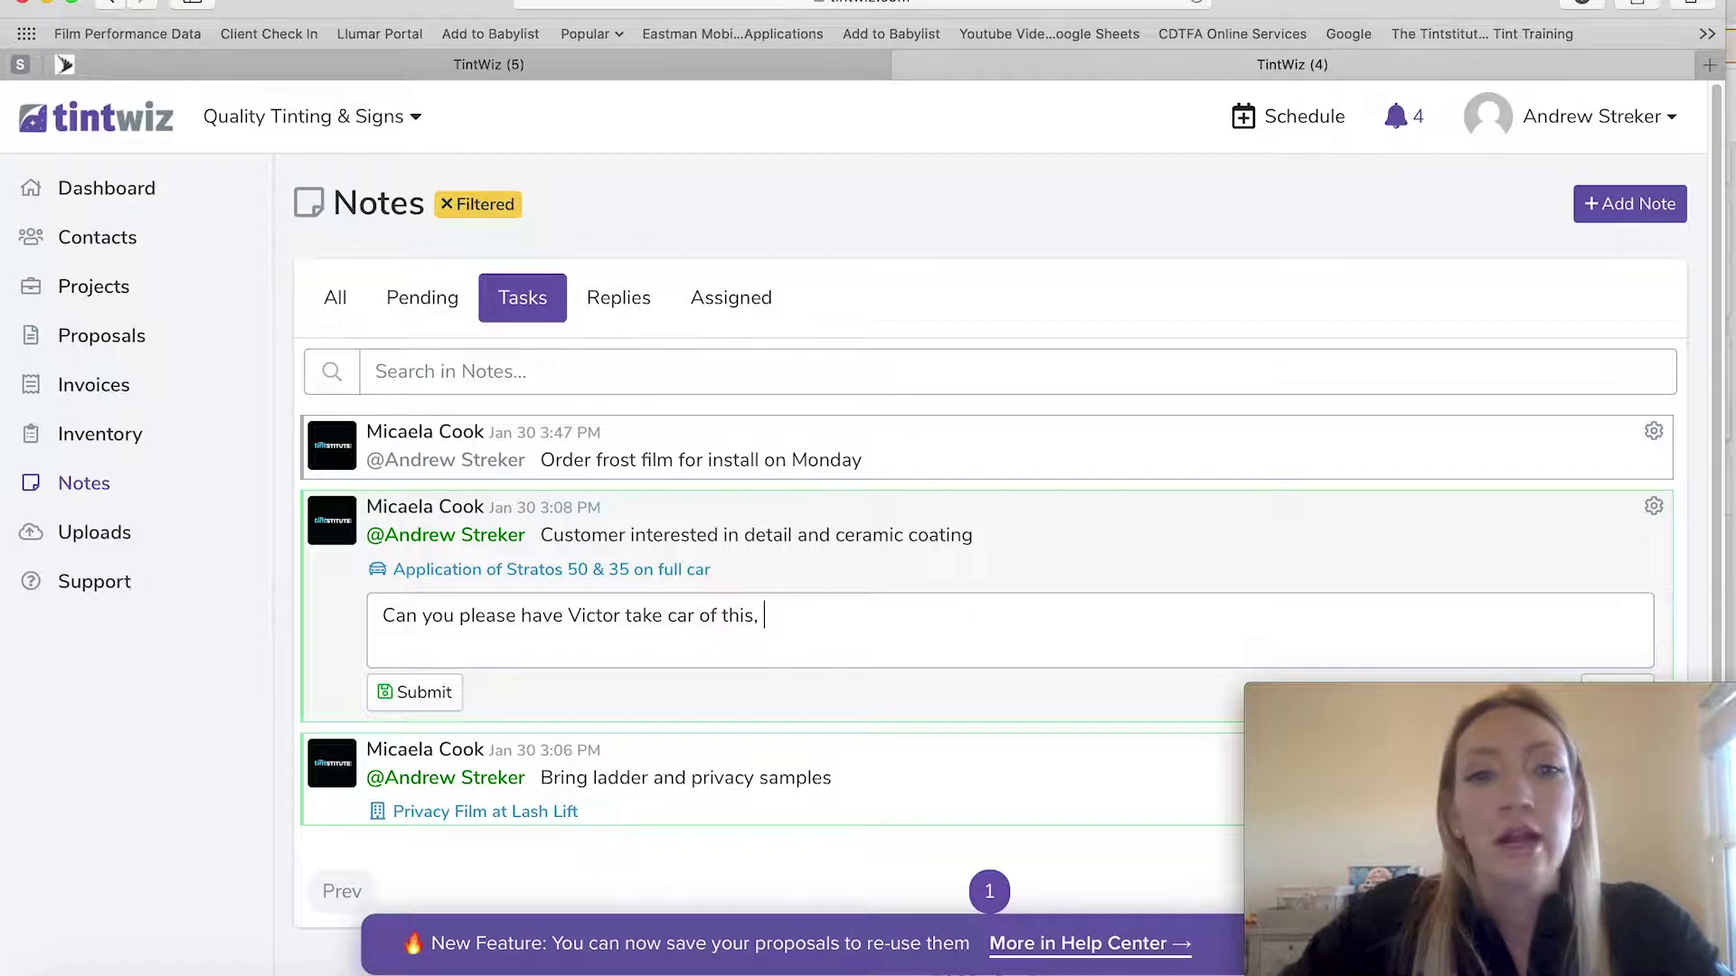
key("BackSpace")
key("BackSpace")
key("BackSpace")
key("BackSpace")
key("BackSpace")
key("BackSpace")
key("BackSpace")
key("BackSpace")
key("BackSpace")
type("e of this.")
key("BackSpace")
Step: End the reply with a question mark and submit it
type("?")
left_click(453, 698)
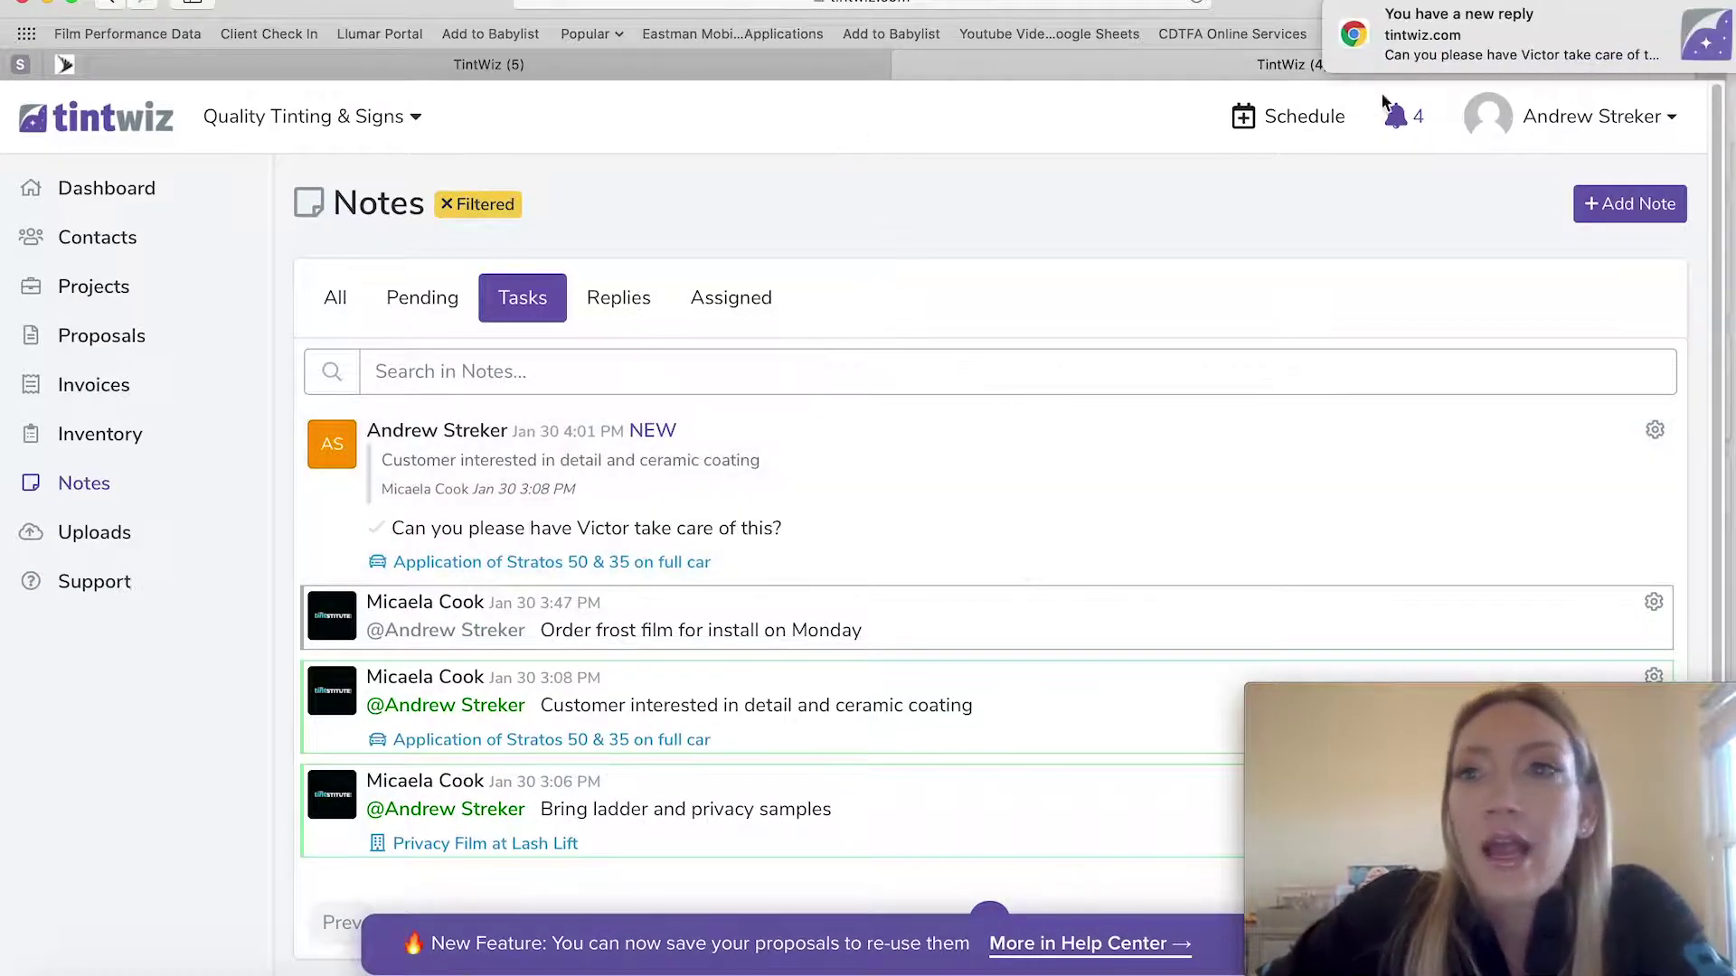
mouse_move(1577, 54)
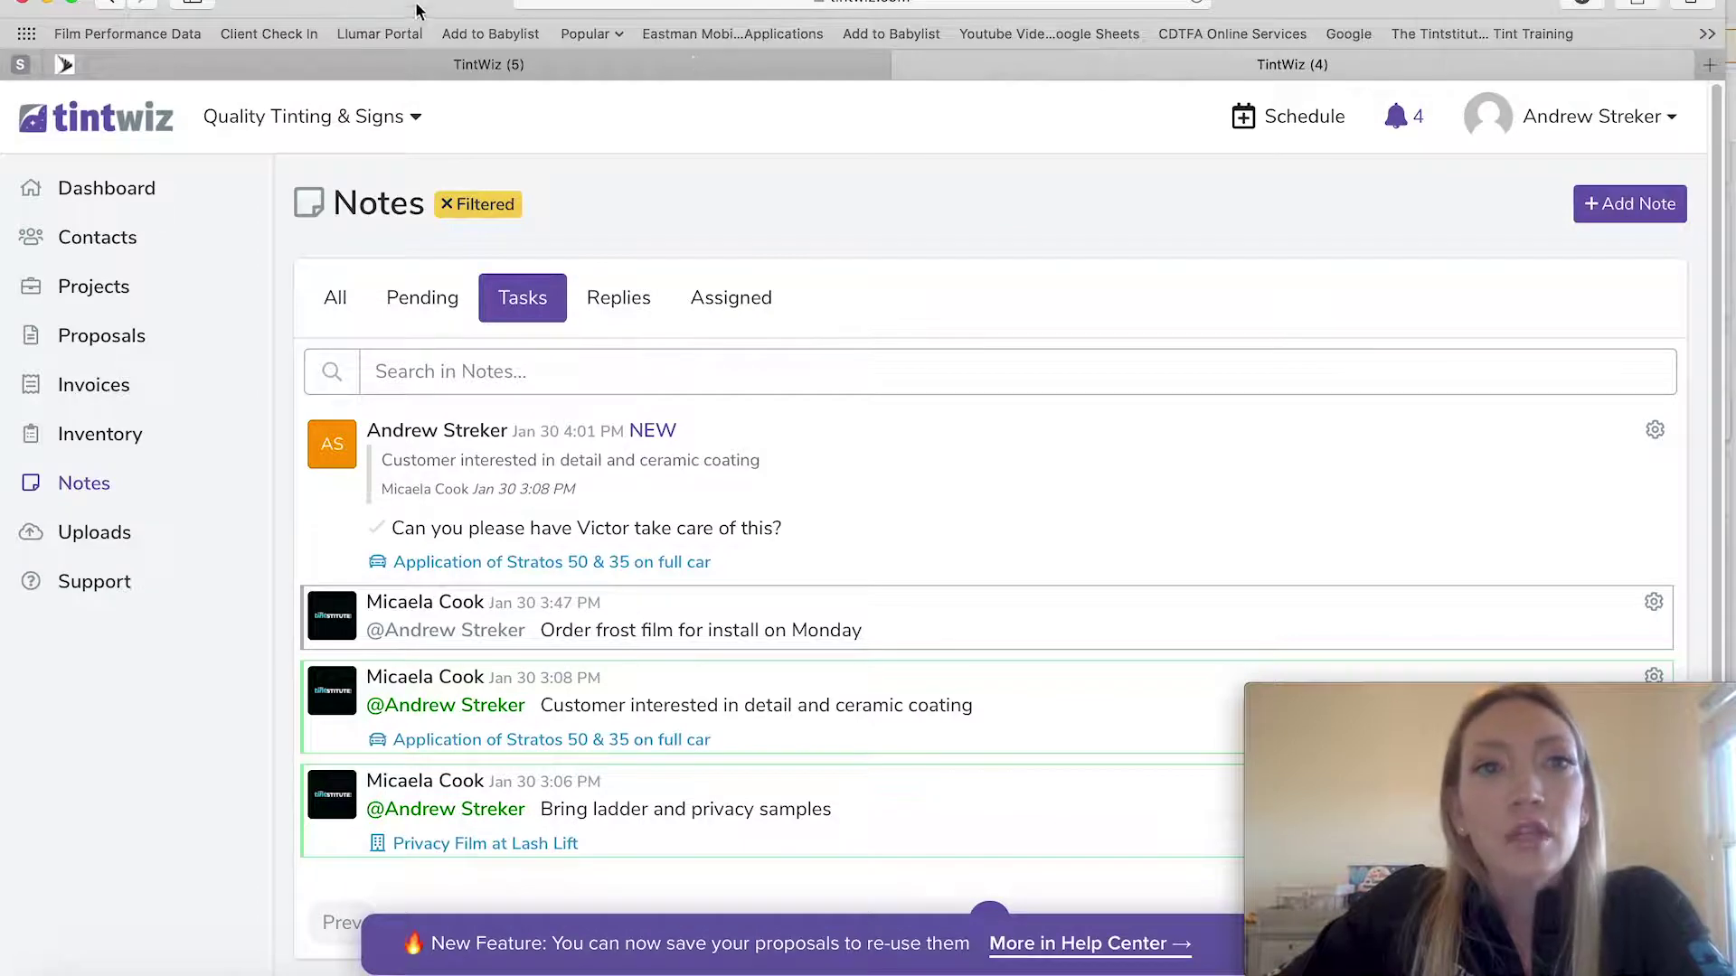
Step: Reload the manager's Pismo Beach project page and view the New Reply notification
left_click_drag(367, 63, 25, 63)
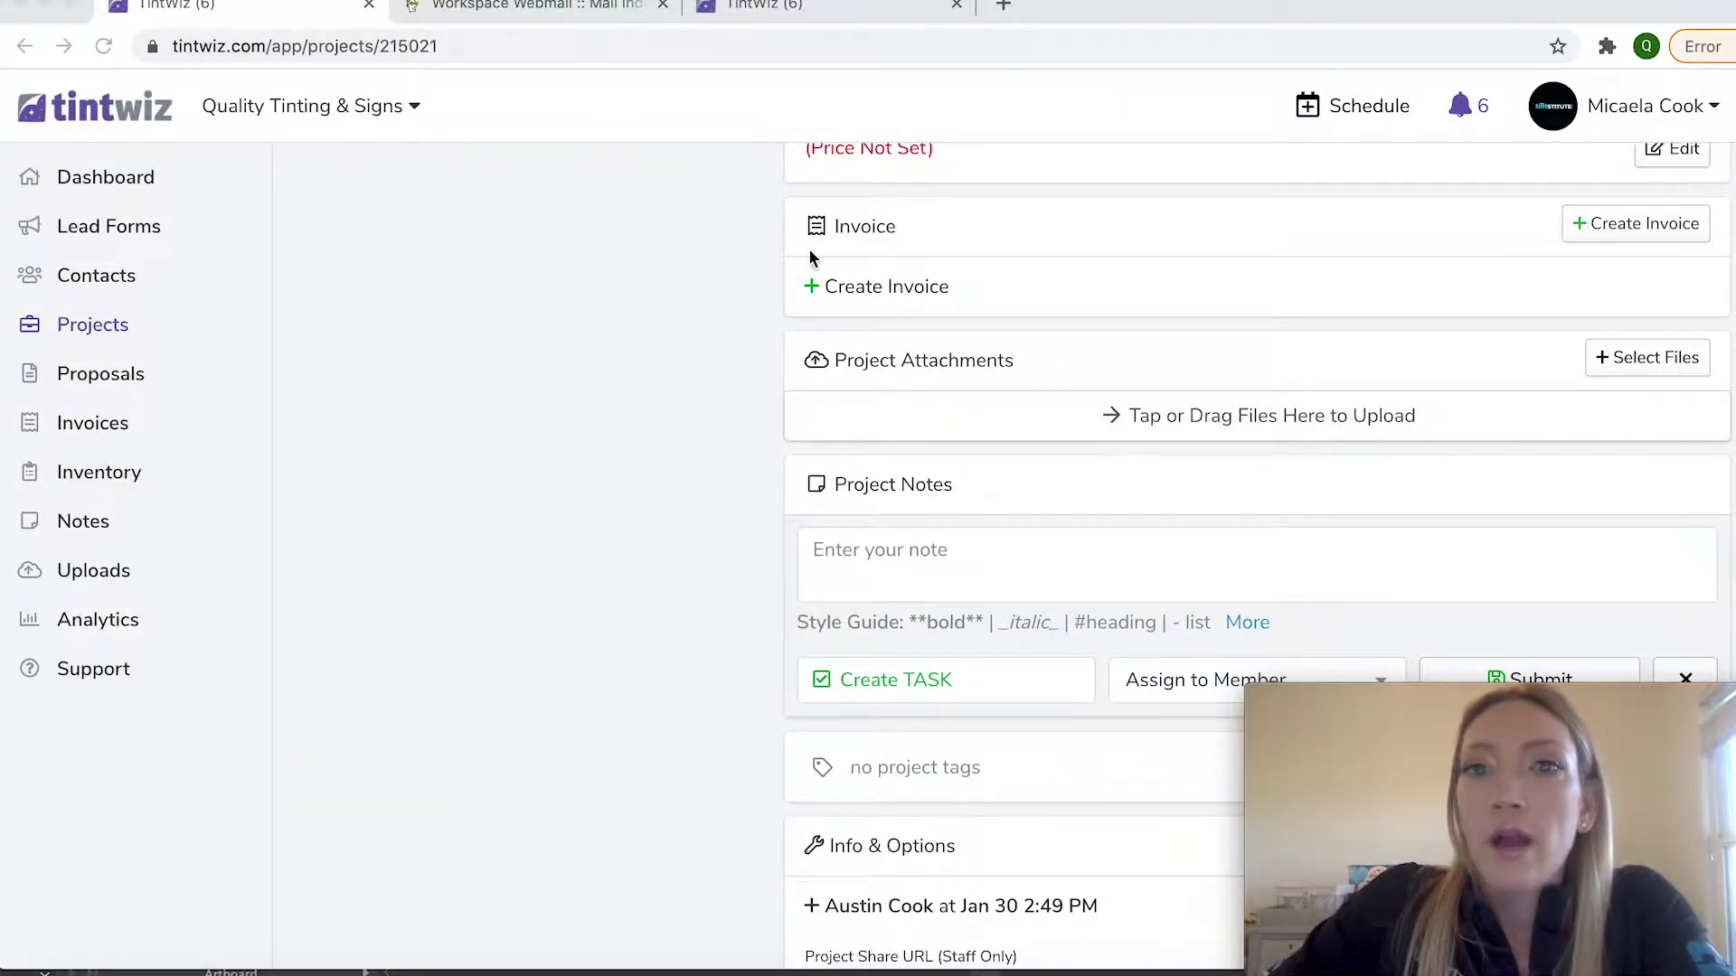
scroll(808, 257, "up", 10)
left_click(981, 54)
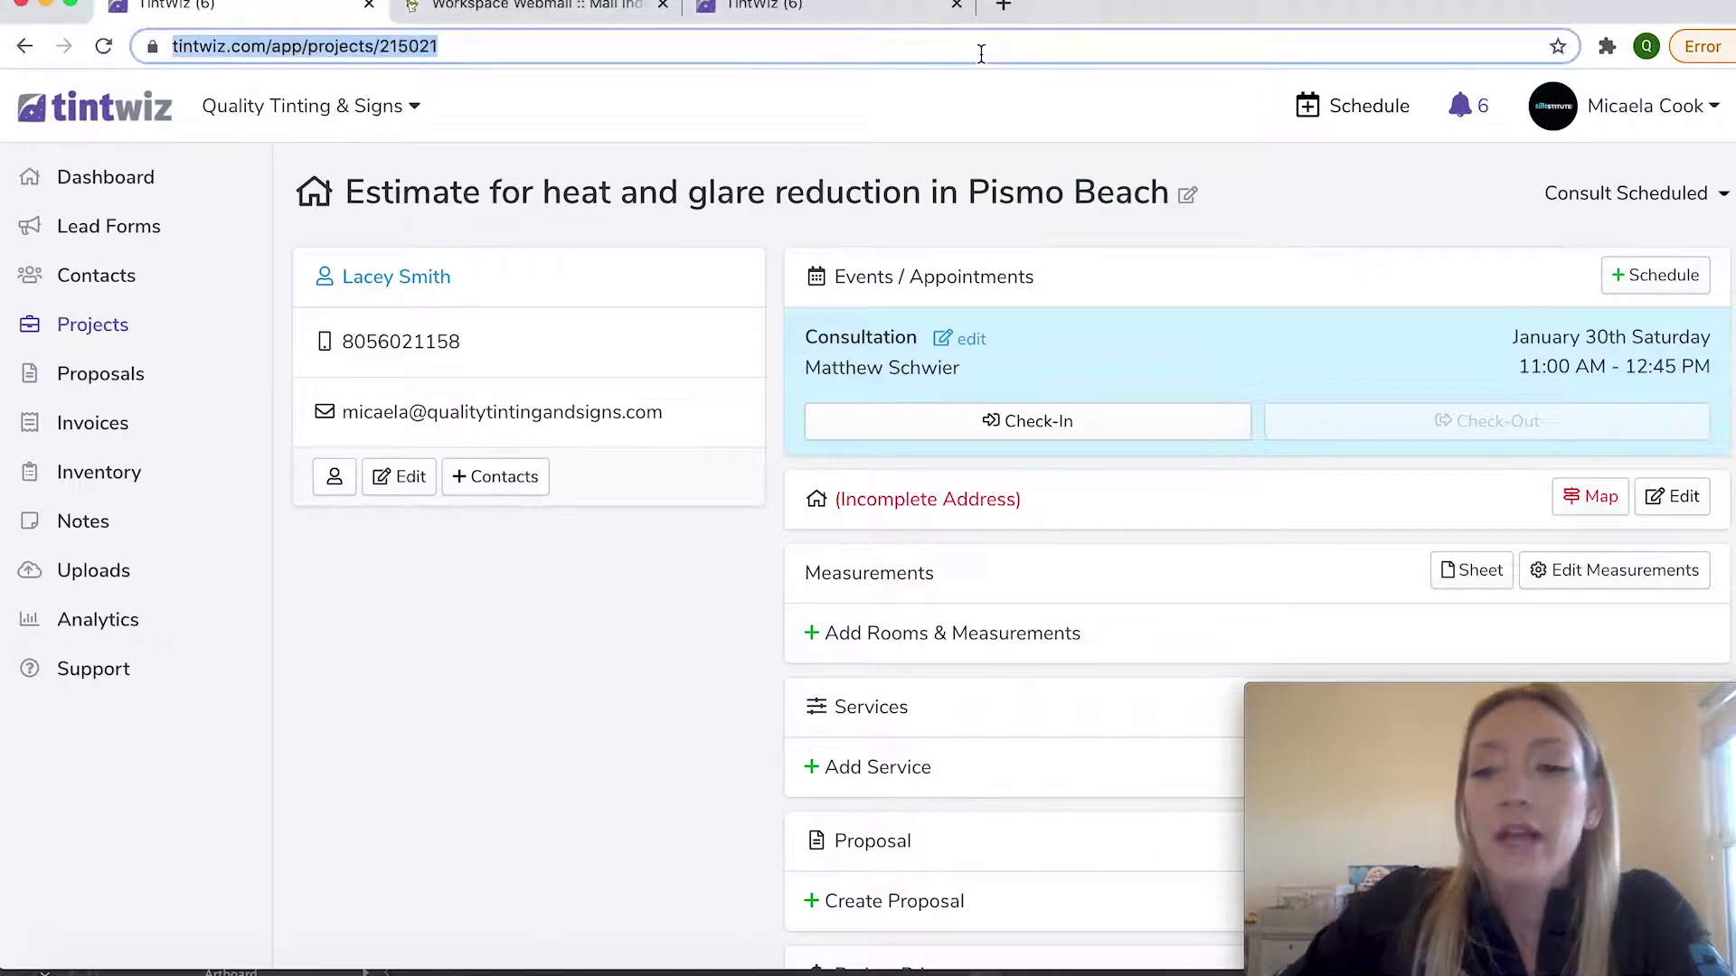
key("Return")
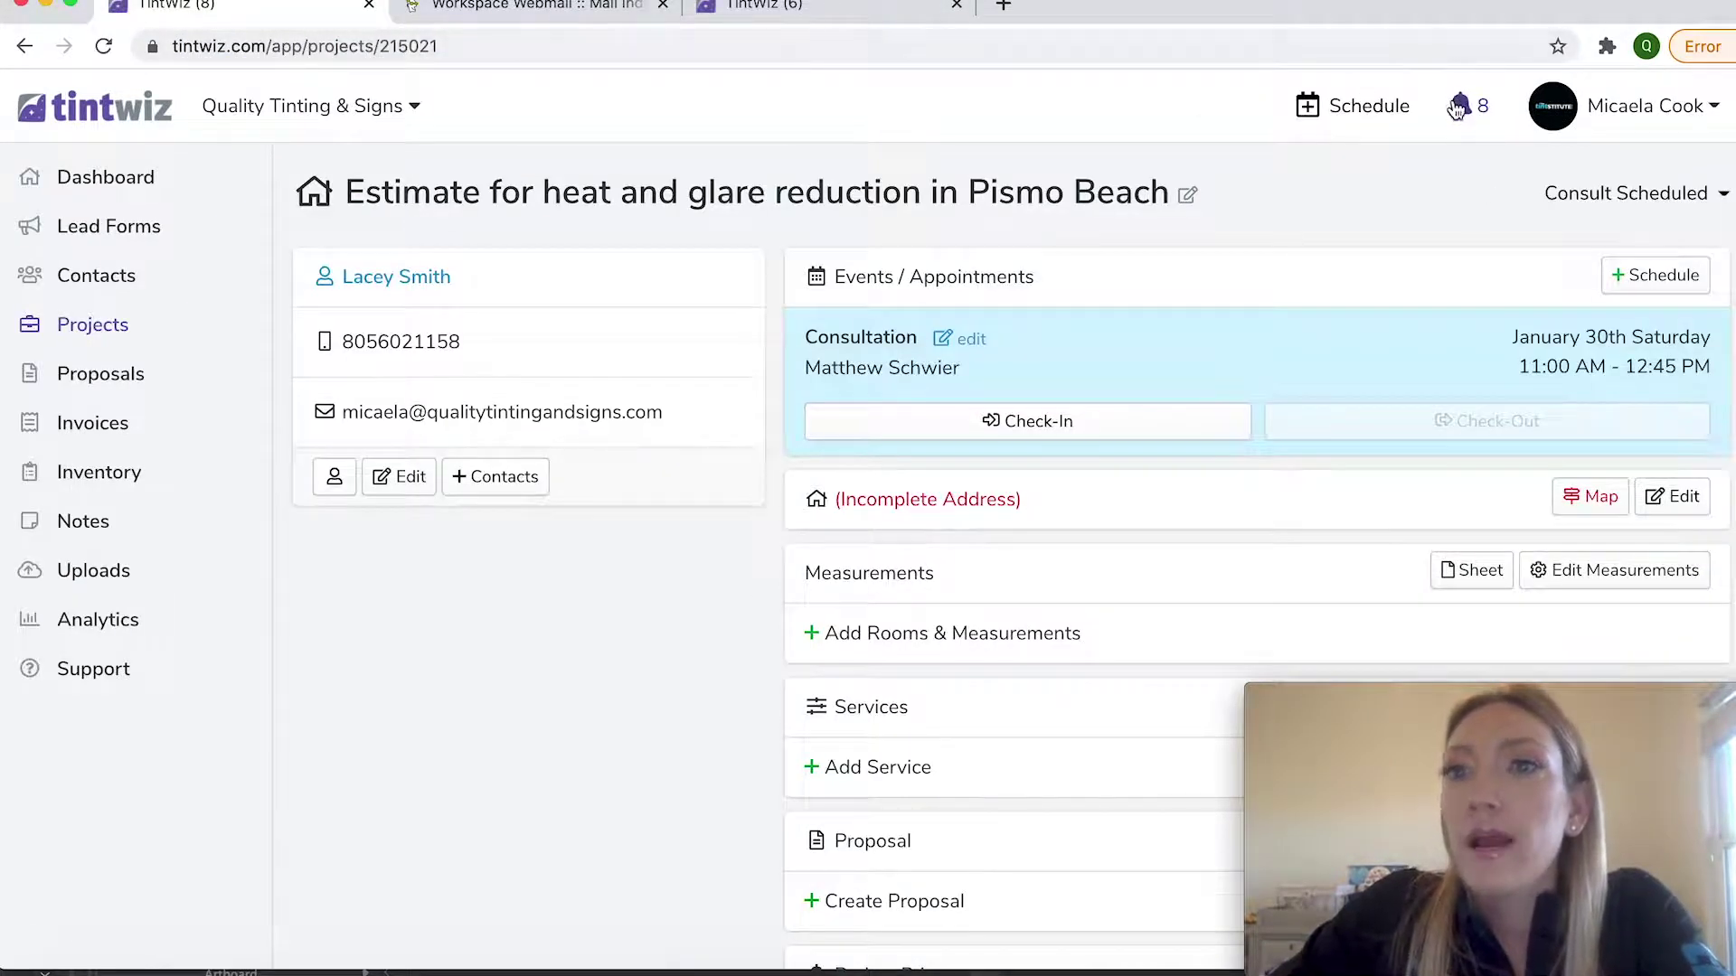
left_click(1457, 107)
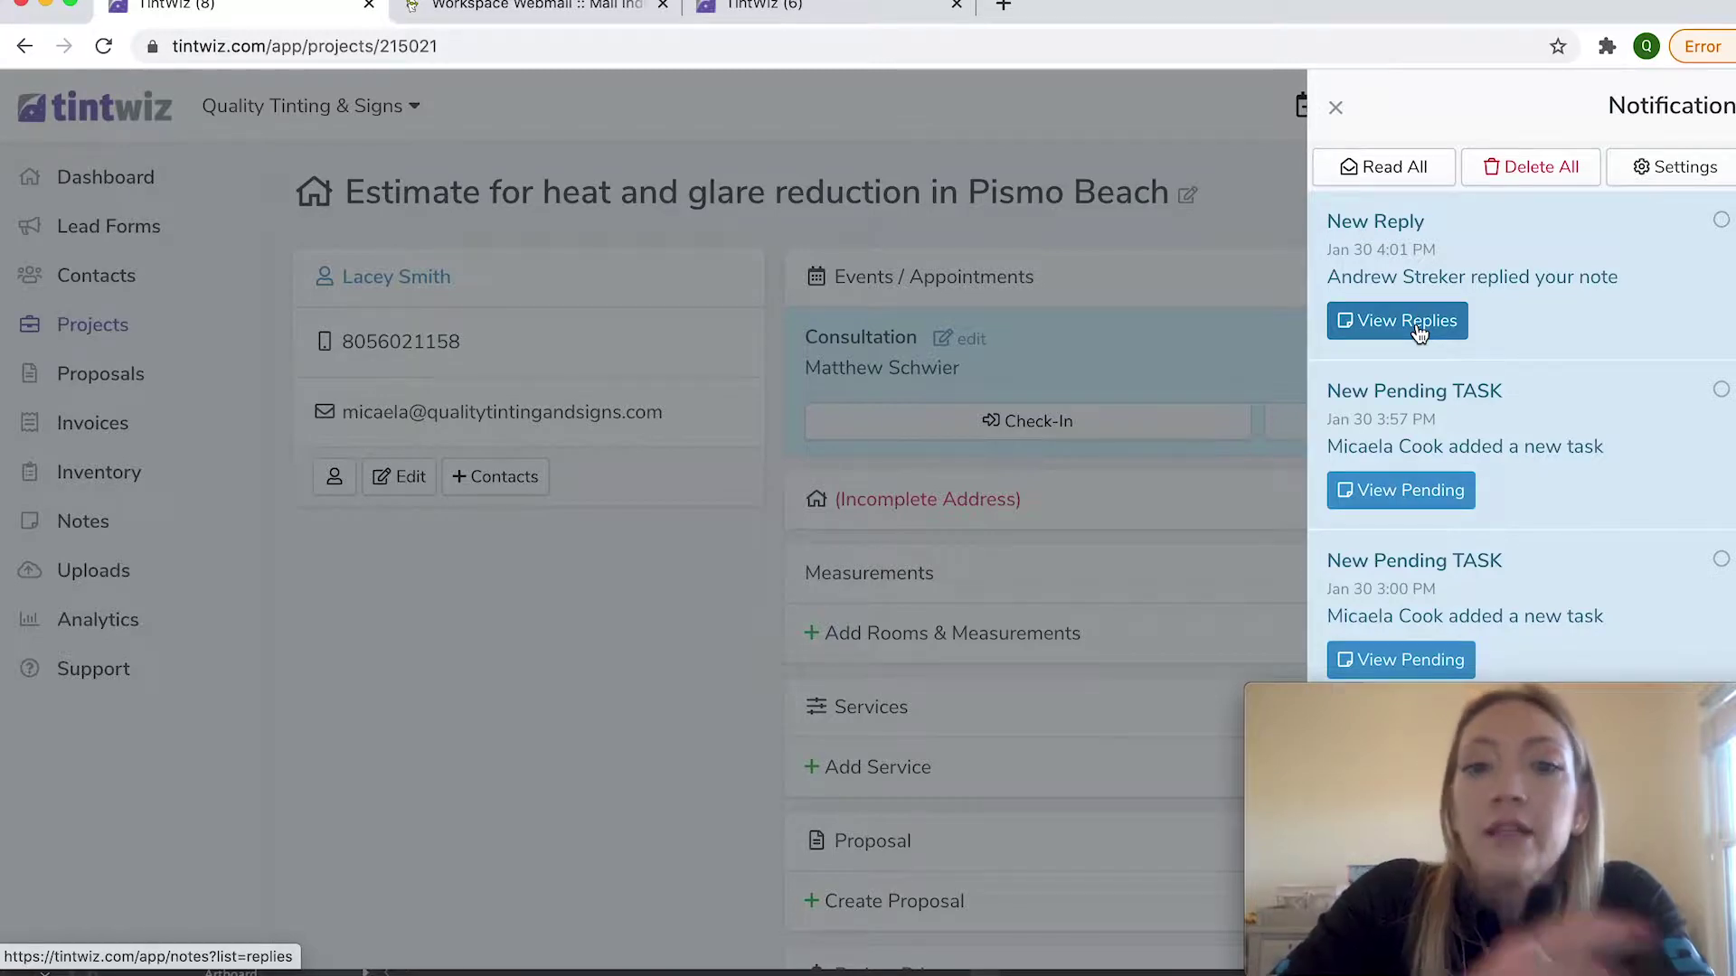
left_click(620, 659)
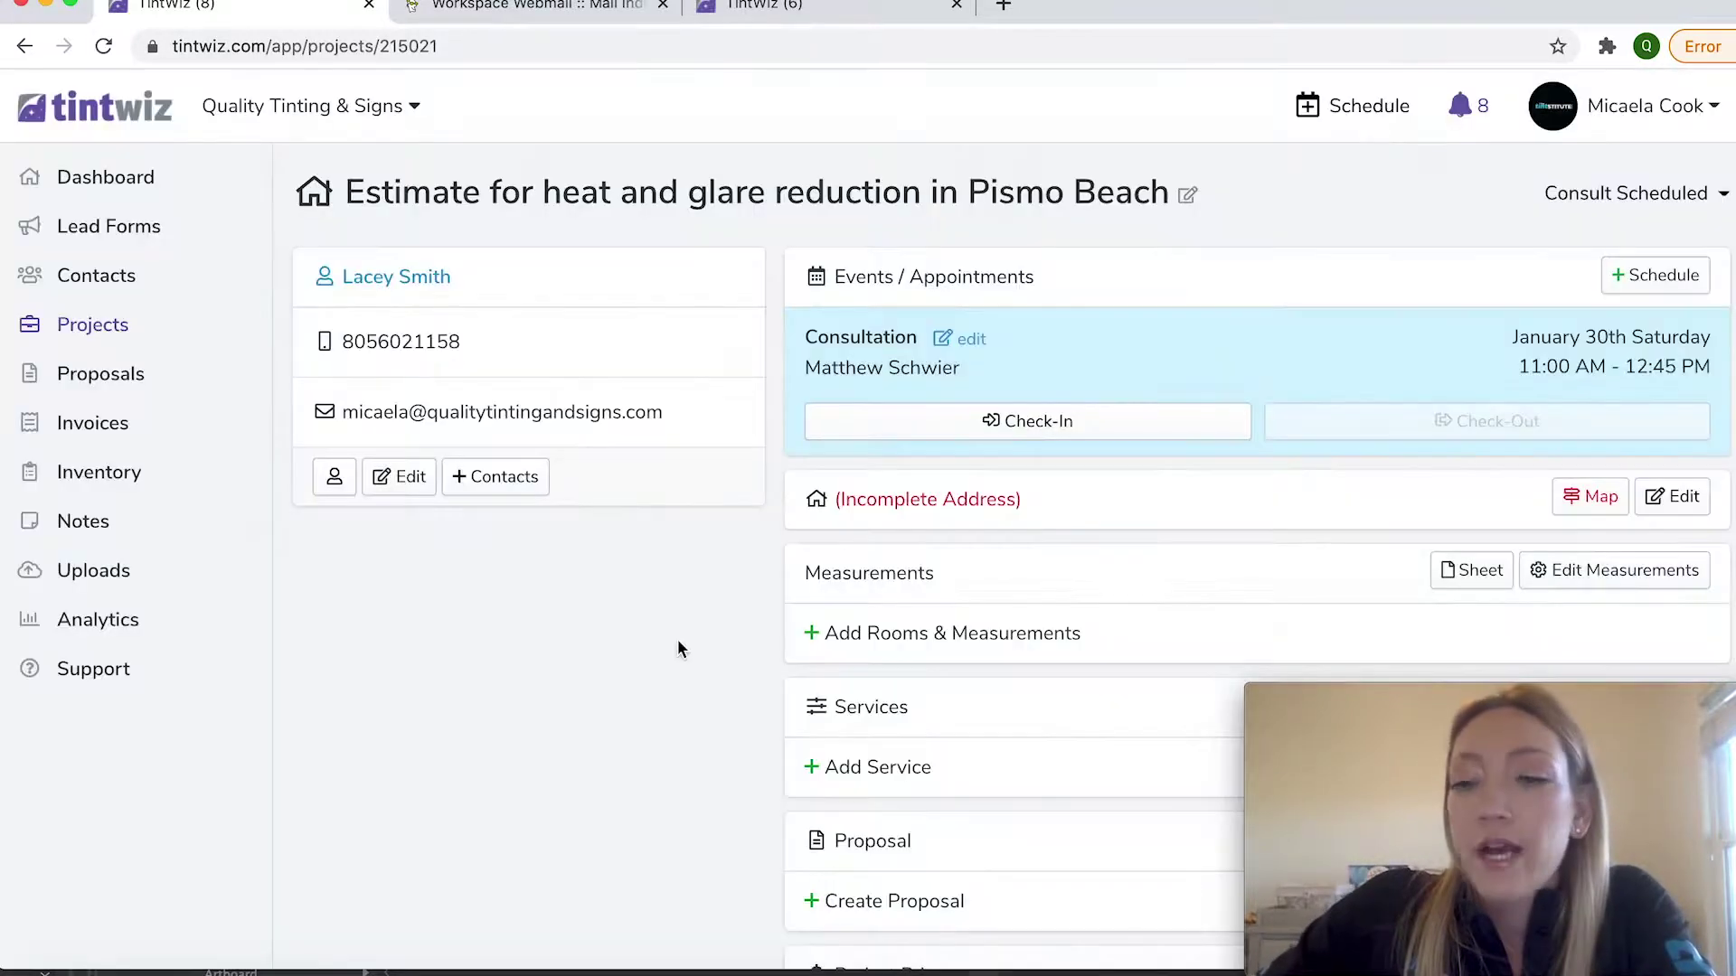